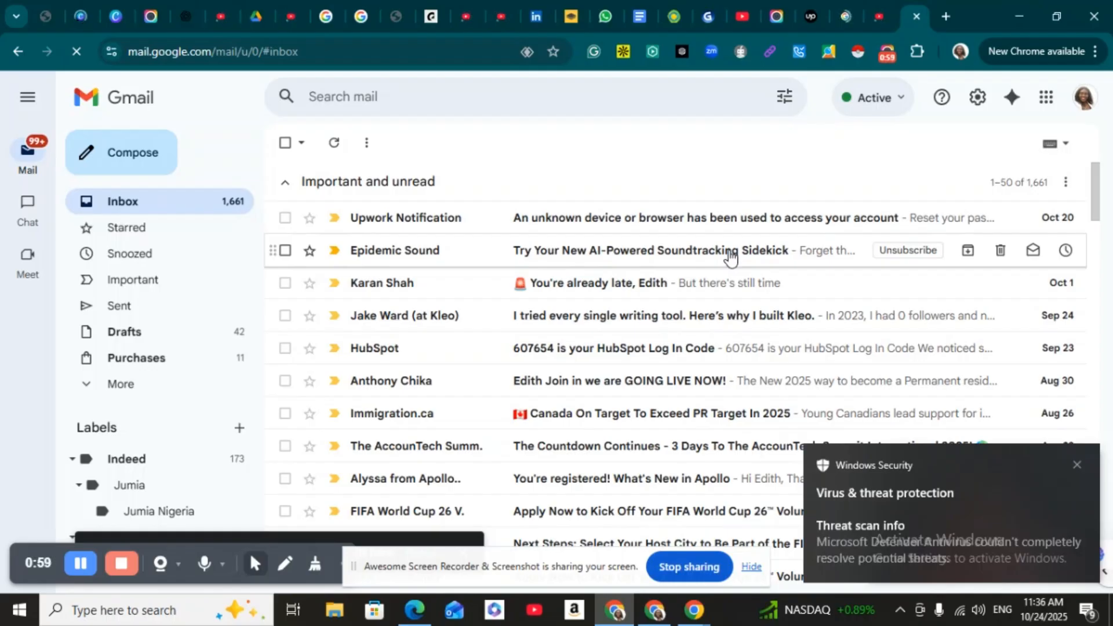
# Dismiss the Windows Security notification and open the subscription management page in the other browser window's Gmail account.
pyautogui.click(1076, 466)
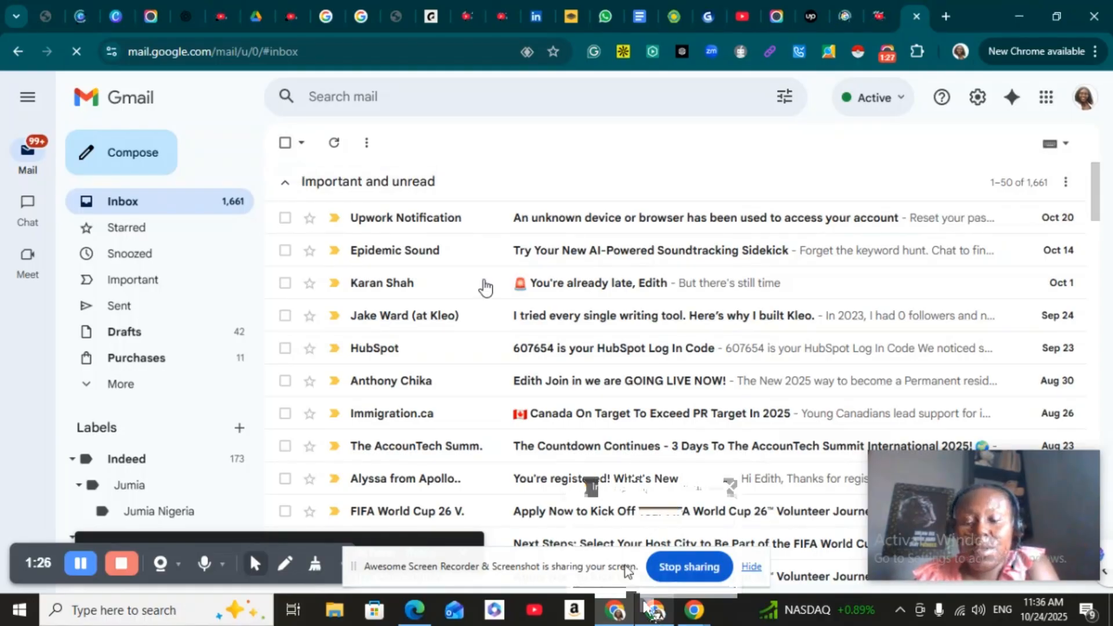
pyautogui.click(655, 612)
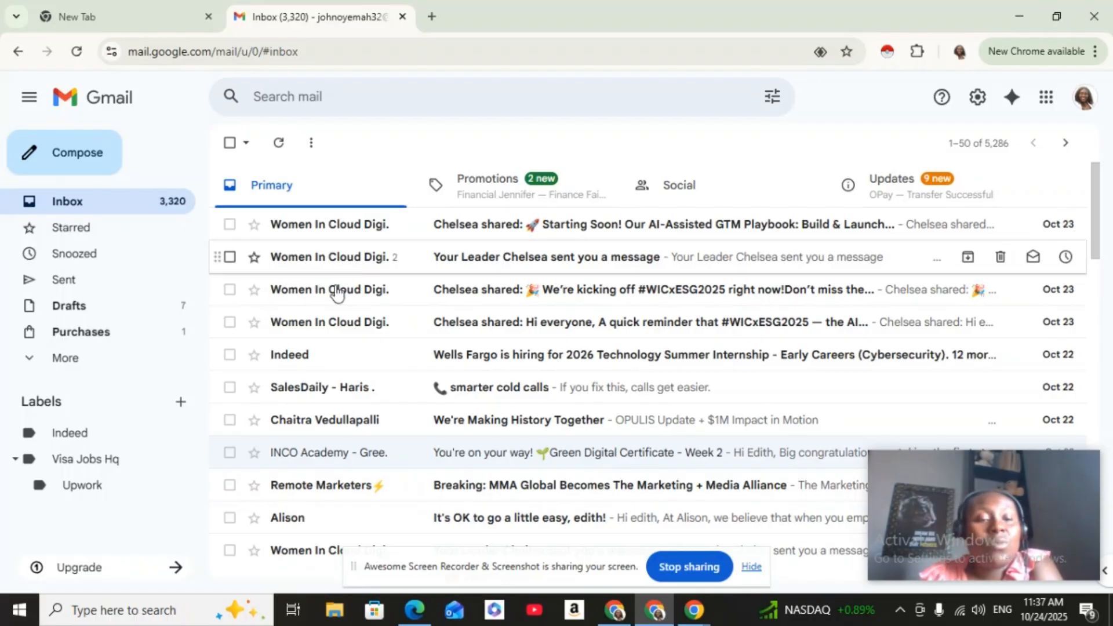
pyautogui.click(116, 365)
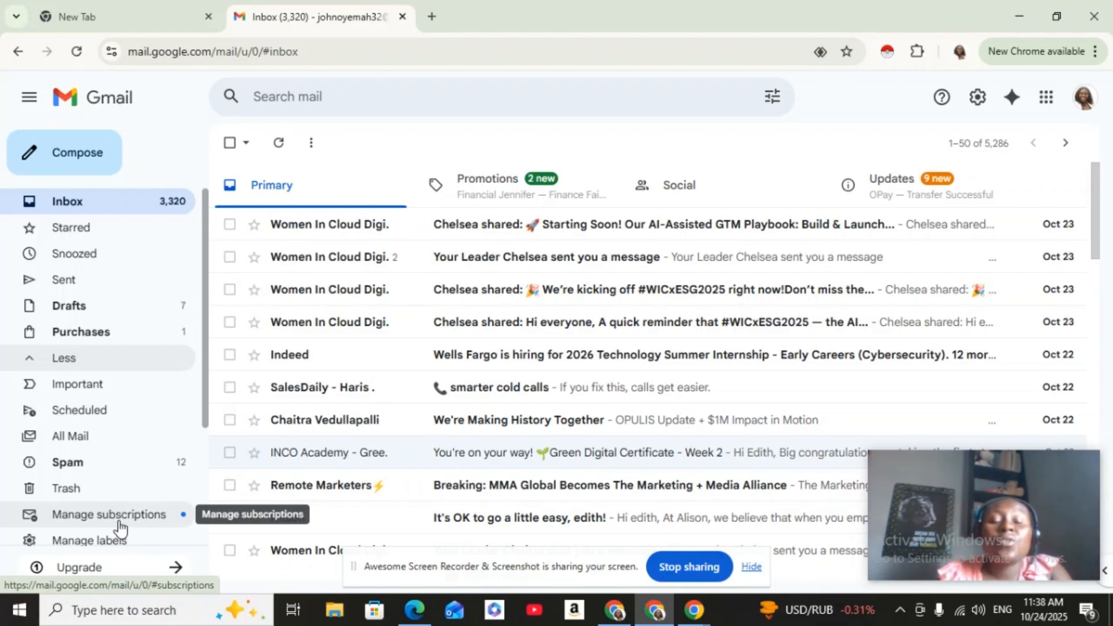
pyautogui.click(118, 522)
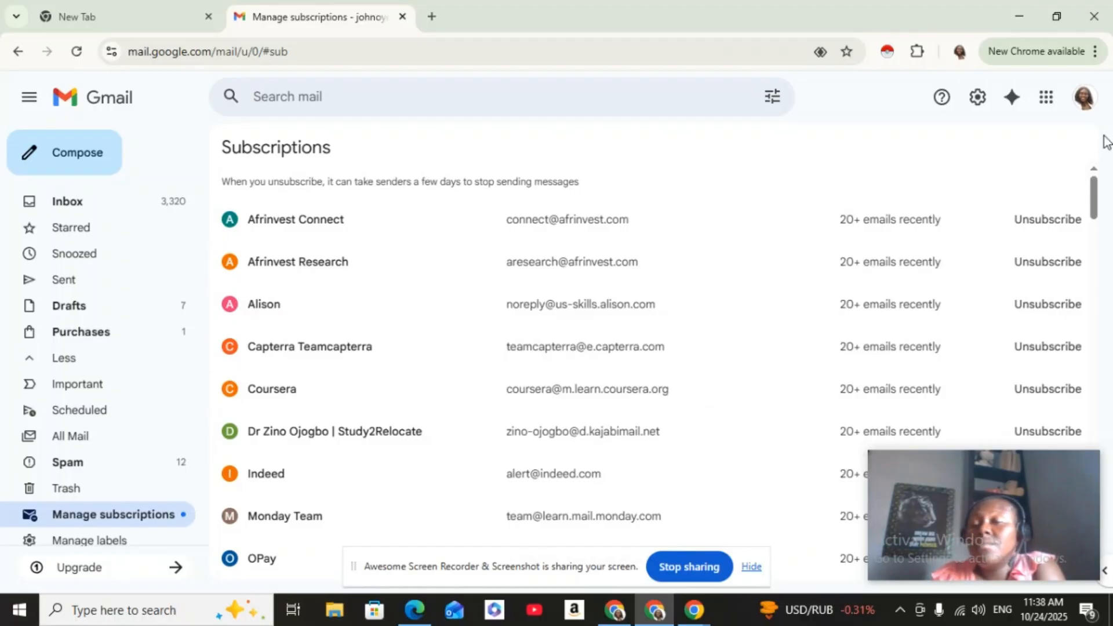
# Unsubscribe from the Typeform Notifications mailing list near the end of the subscription list.
pyautogui.moveTo(1095, 194); pyautogui.dragTo(1108, 580)
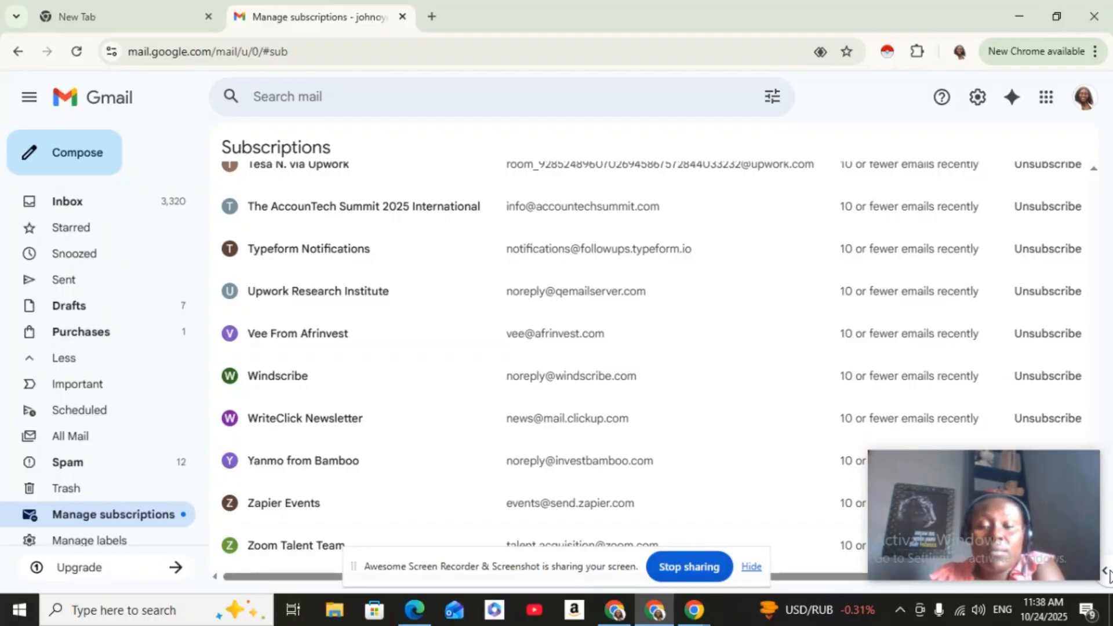
pyautogui.moveTo(1112, 552); pyautogui.dragTo(1108, 573)
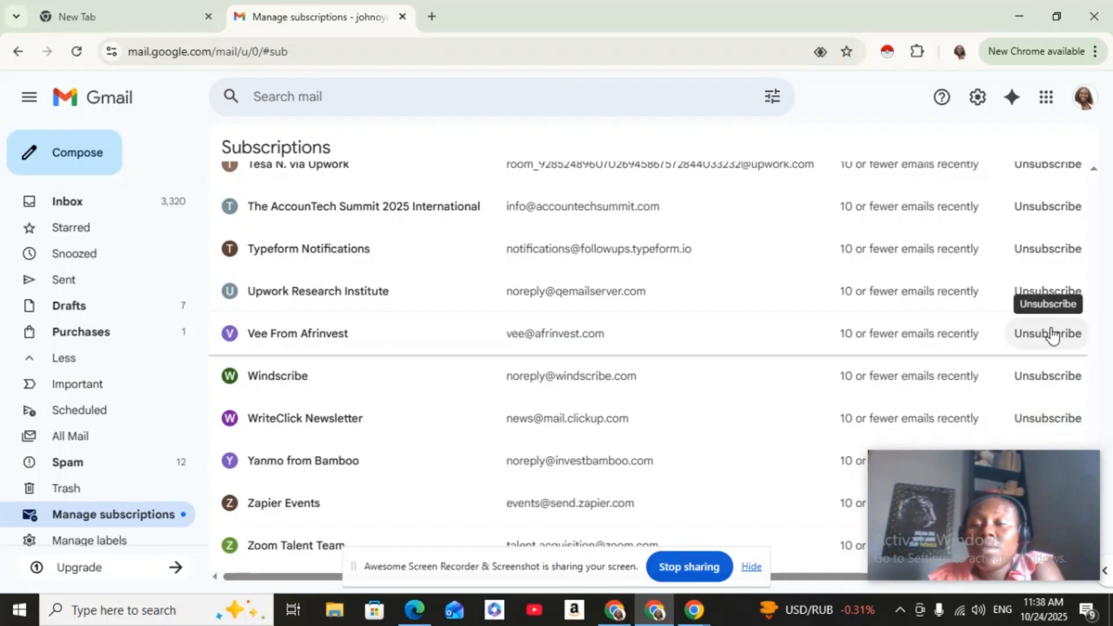
pyautogui.click(1025, 251)
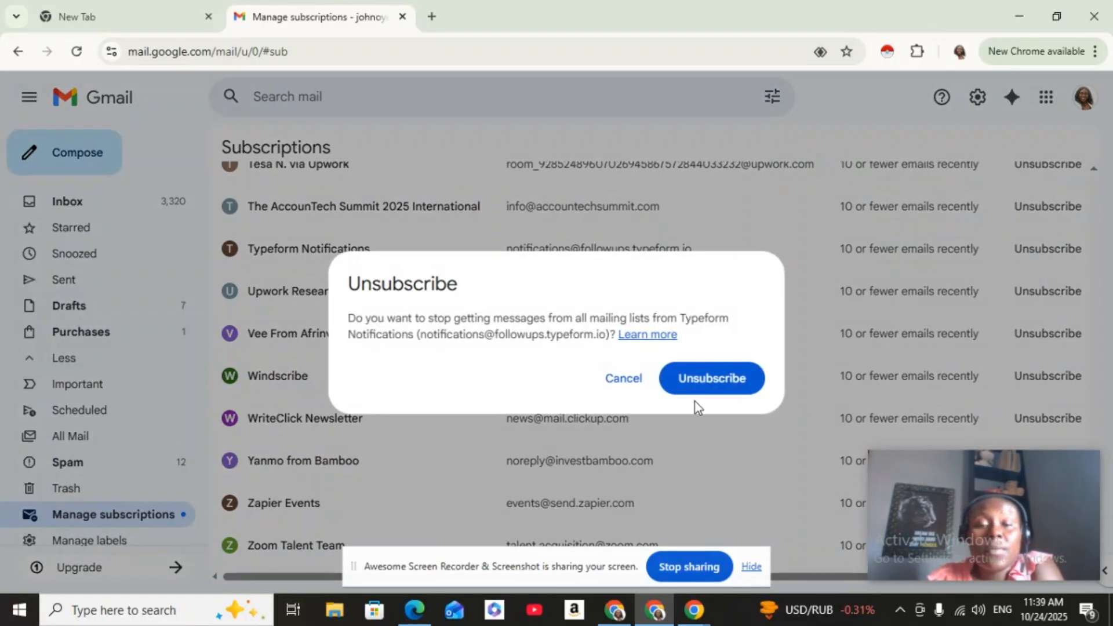
pyautogui.click(716, 387)
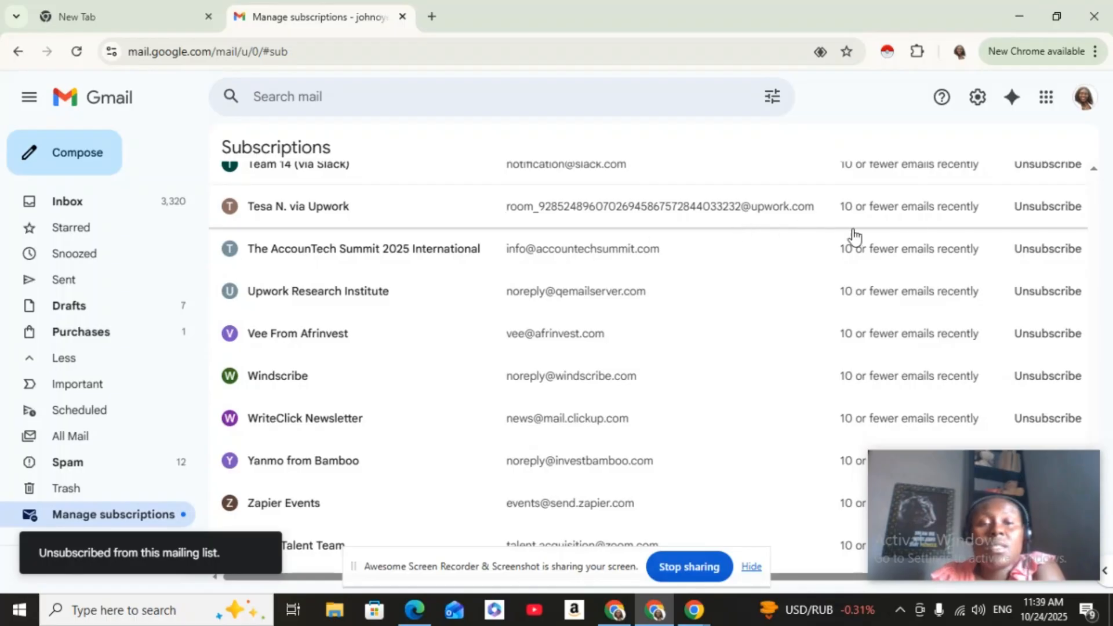
# Unsubscribe from the Upwork sender listed above The AccounTech Summit through its website, and return to the subscription list.
pyautogui.click(1030, 219)
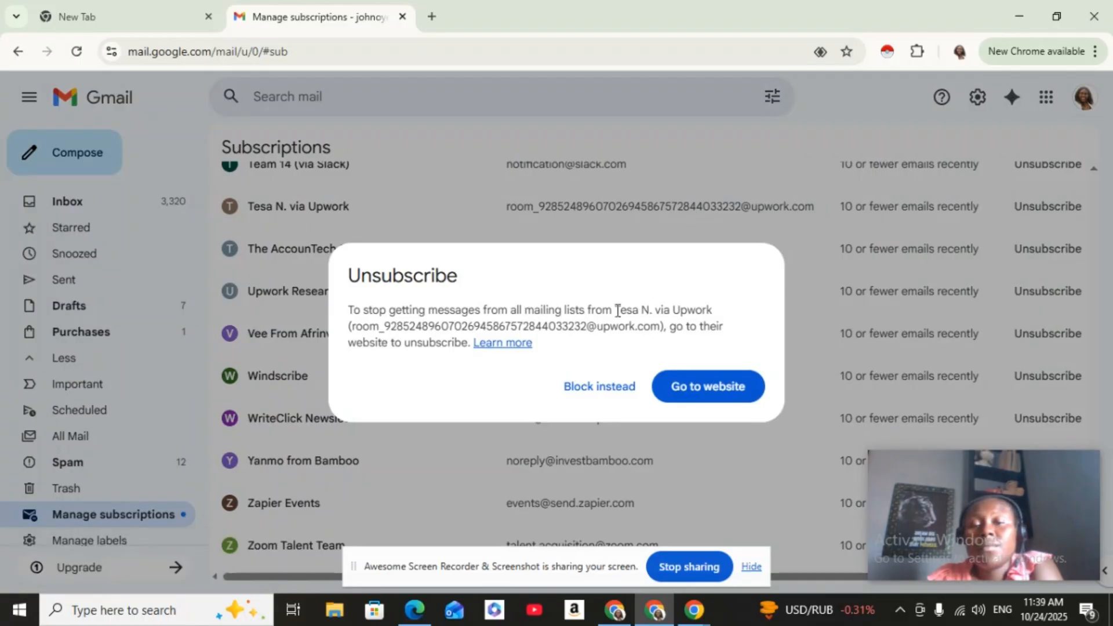
pyautogui.click(695, 399)
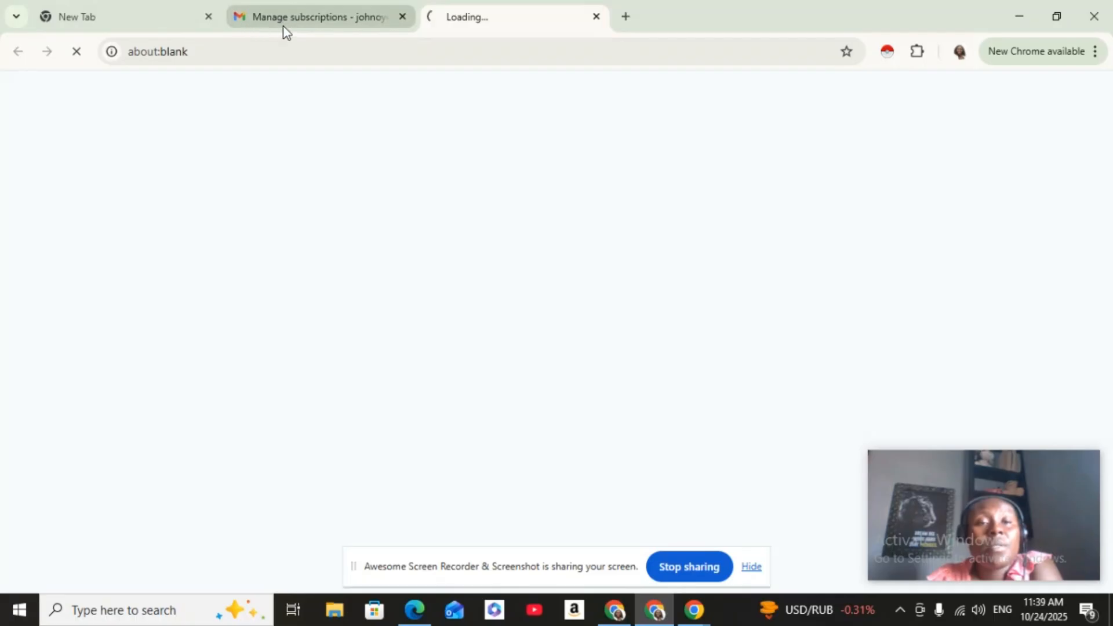
pyautogui.click(284, 19)
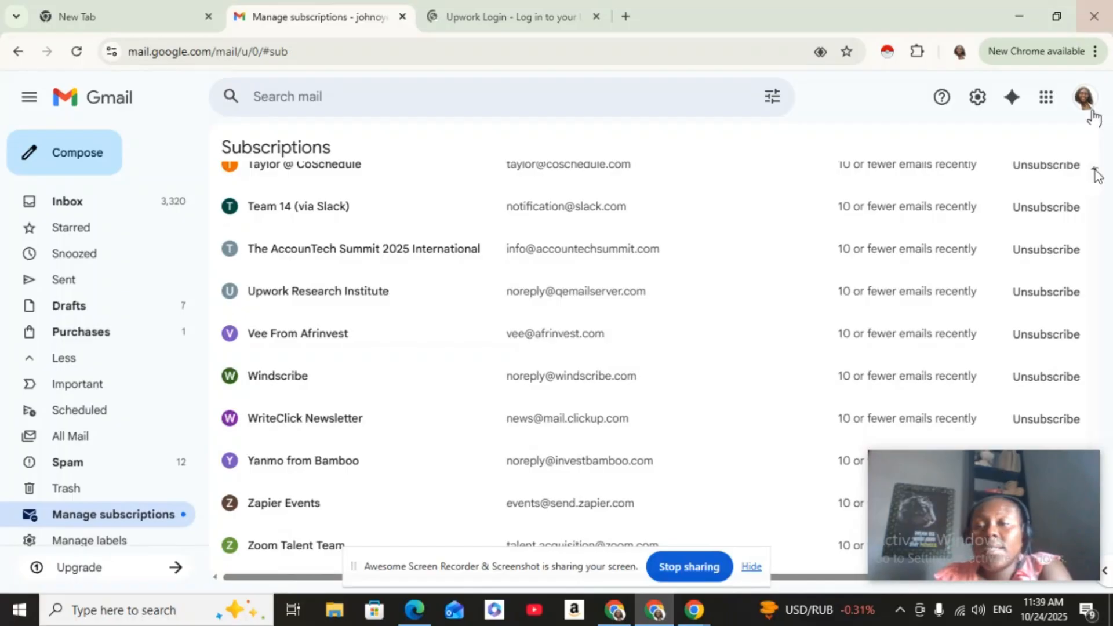
# Unsubscribe from the CoSchedule sender listed directly above Slack.
pyautogui.scroll(3, 1095, 175)
pyautogui.scroll(5, 1095, 173)
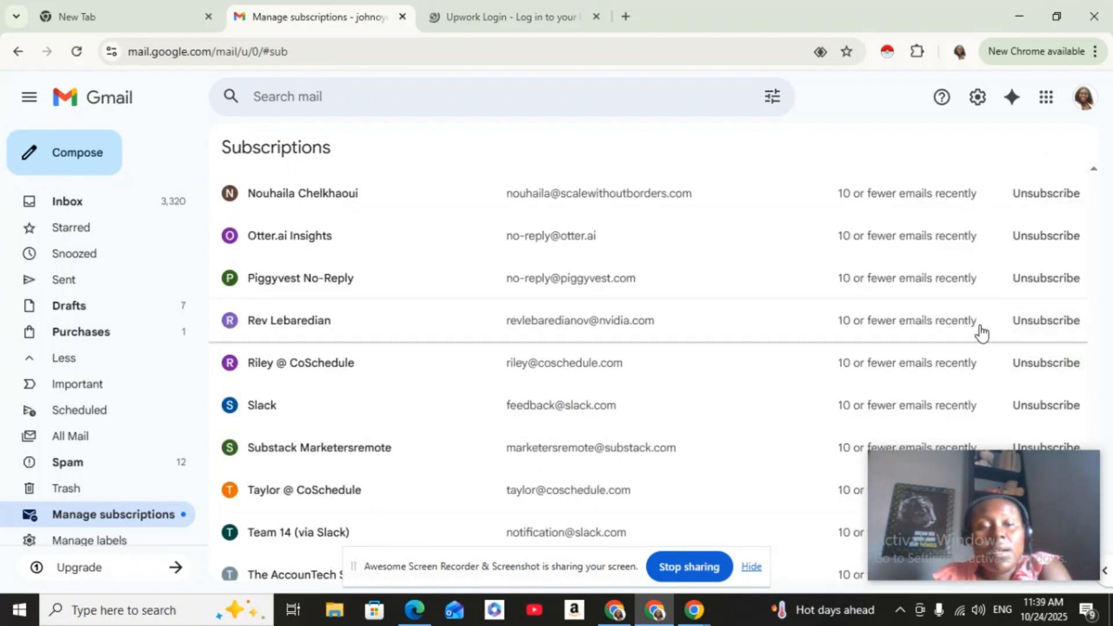
pyautogui.click(1060, 364)
pyautogui.click(728, 387)
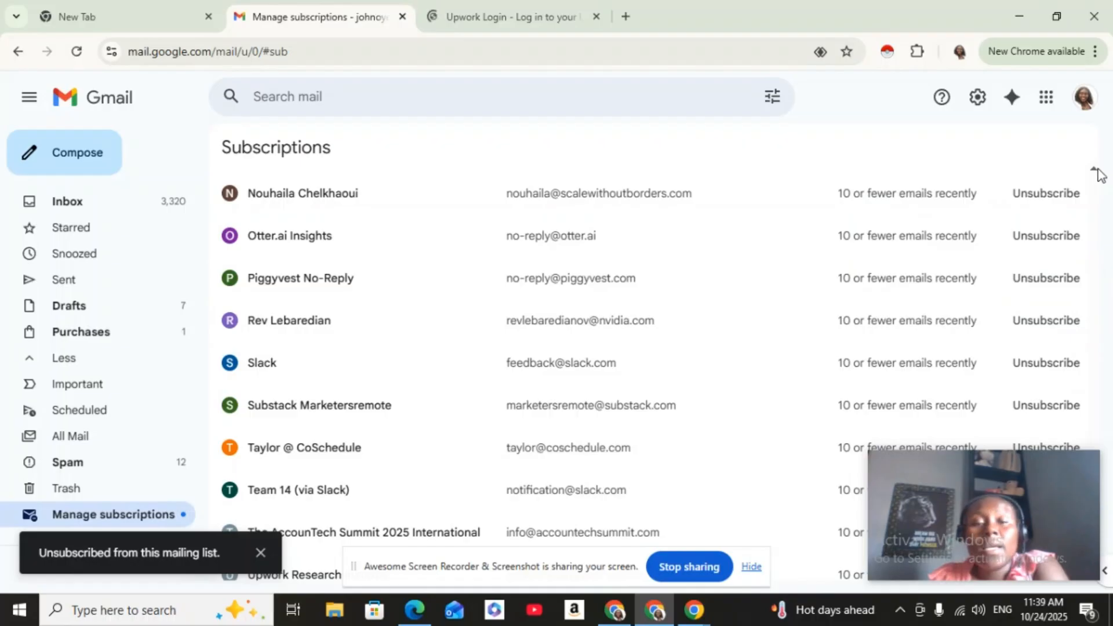
# Block the Cyber Secured India sender instead of unsubscribing through its website.
pyautogui.scroll(3, 1095, 174)
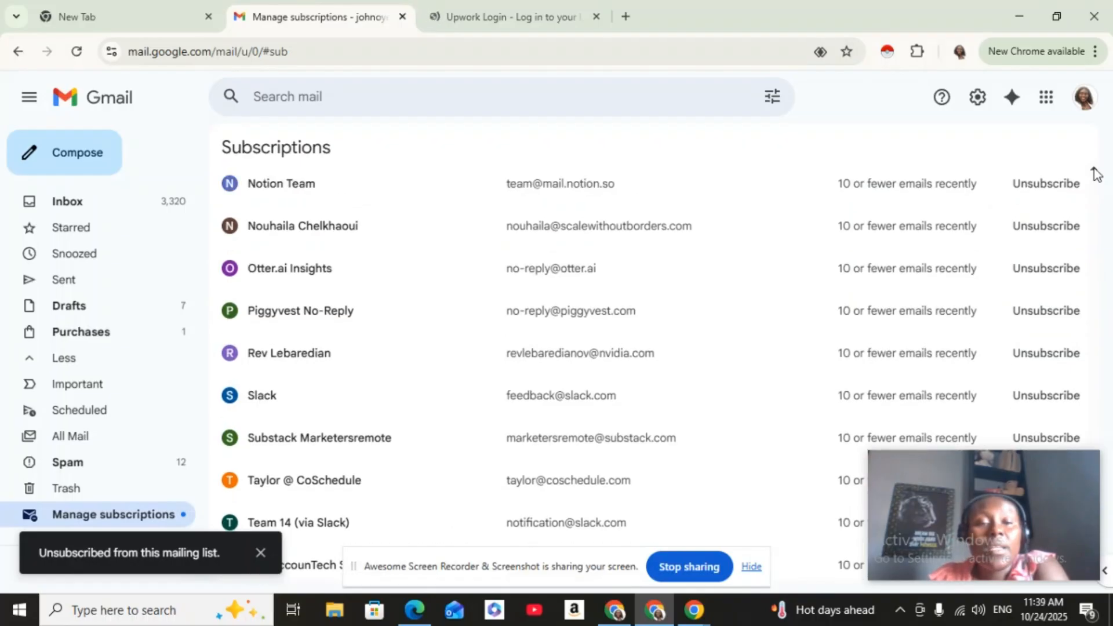
pyautogui.click(1094, 172)
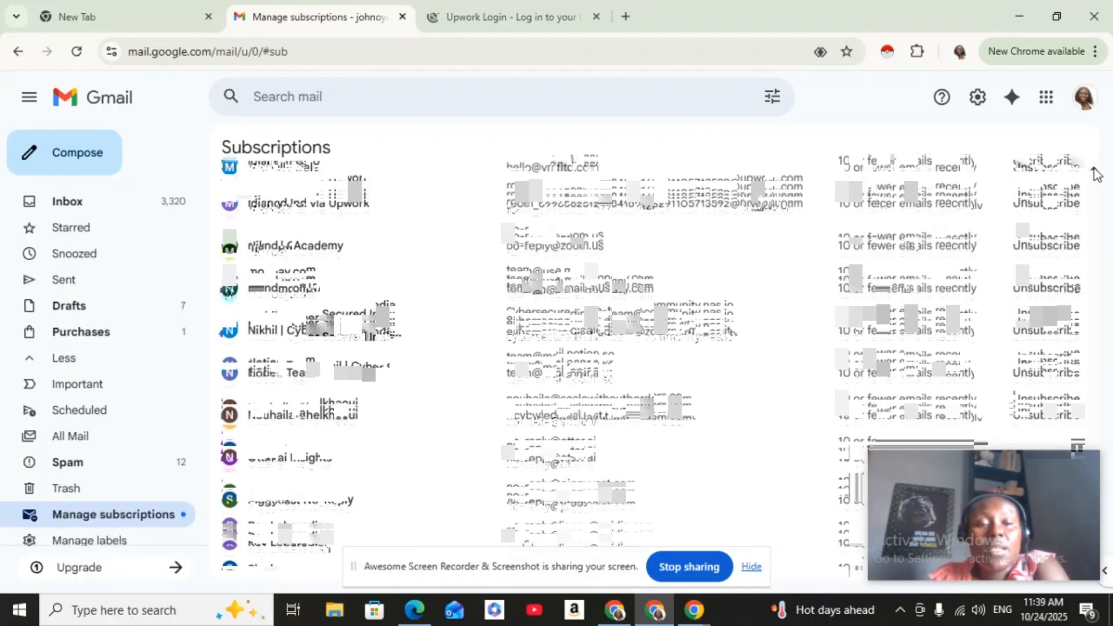
pyautogui.click(1041, 342)
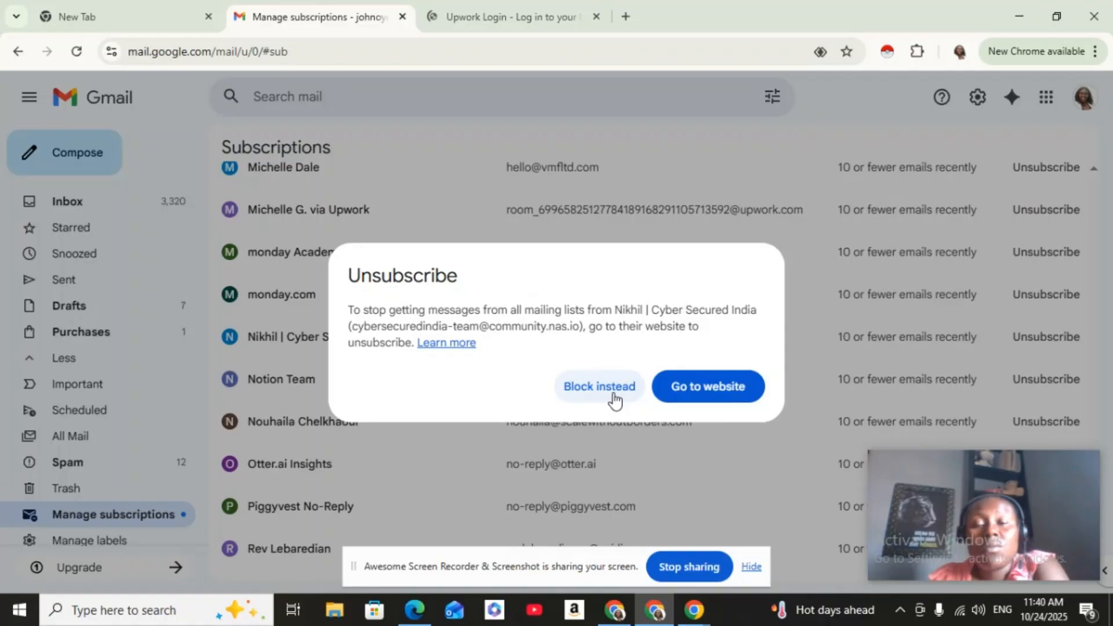
pyautogui.click(615, 400)
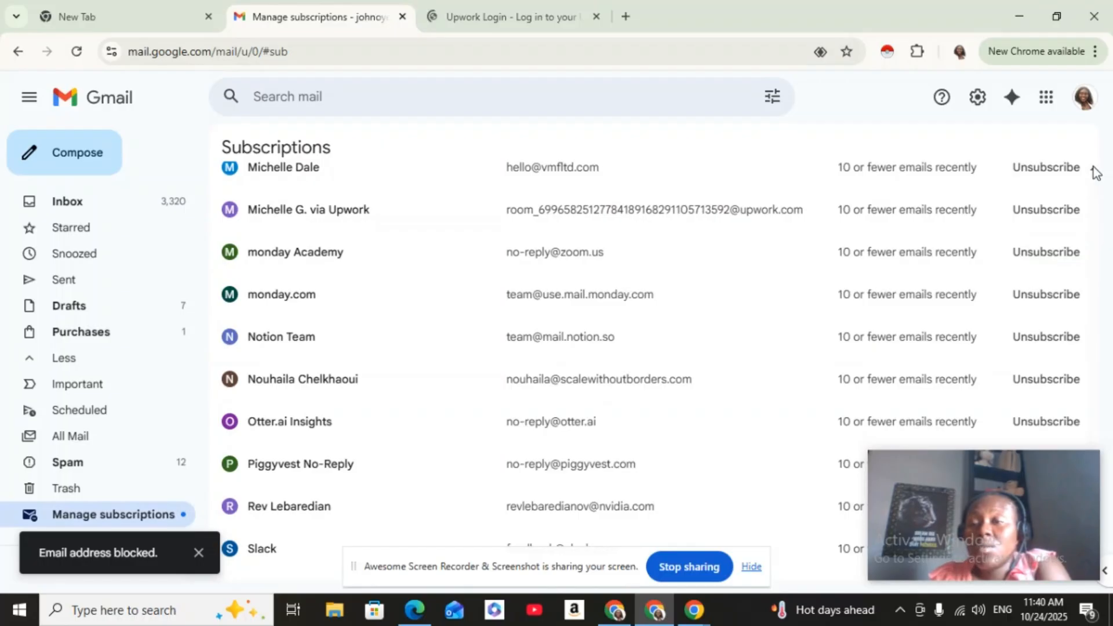
# Unsubscribe from the blaze.ai sender listed directly below the Capterra senders.
pyautogui.scroll(3, 1093, 168)
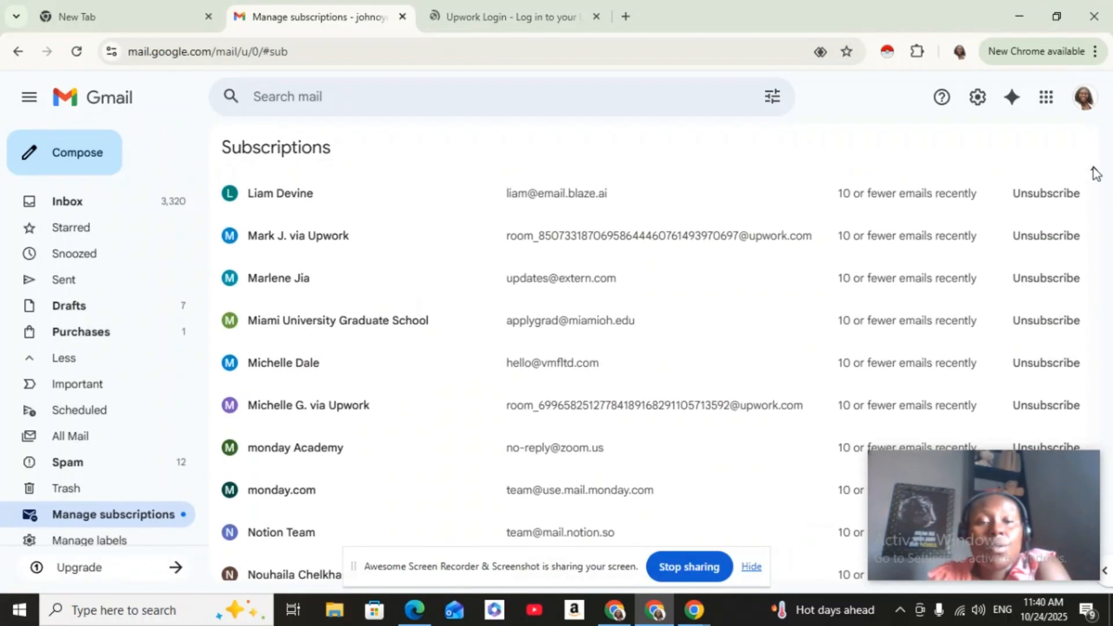
pyautogui.scroll(2, 1093, 168)
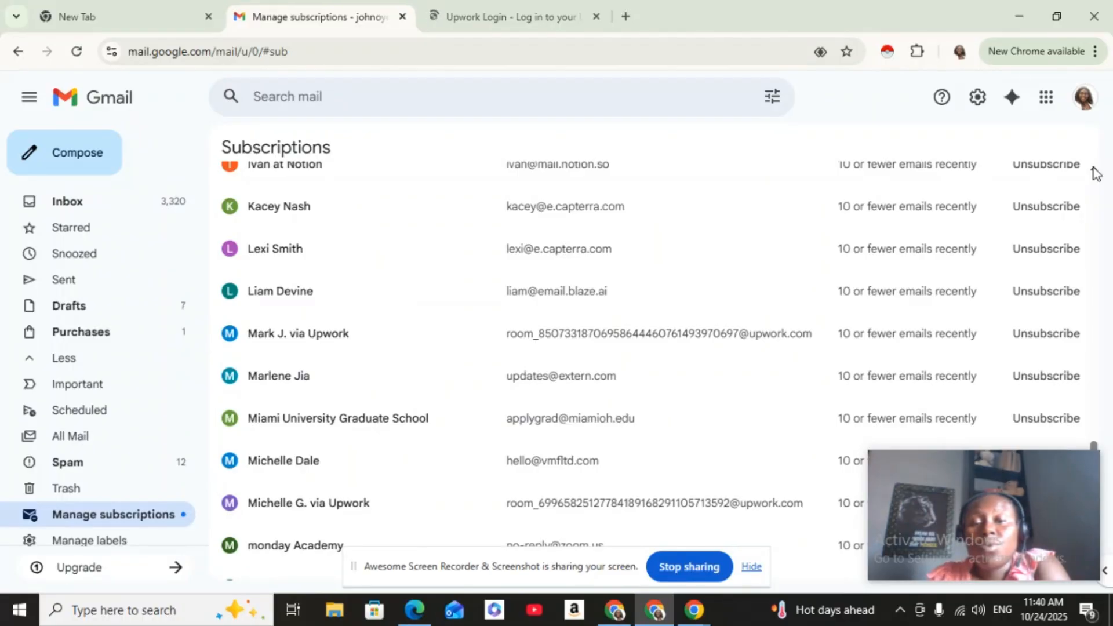
pyautogui.click(1049, 293)
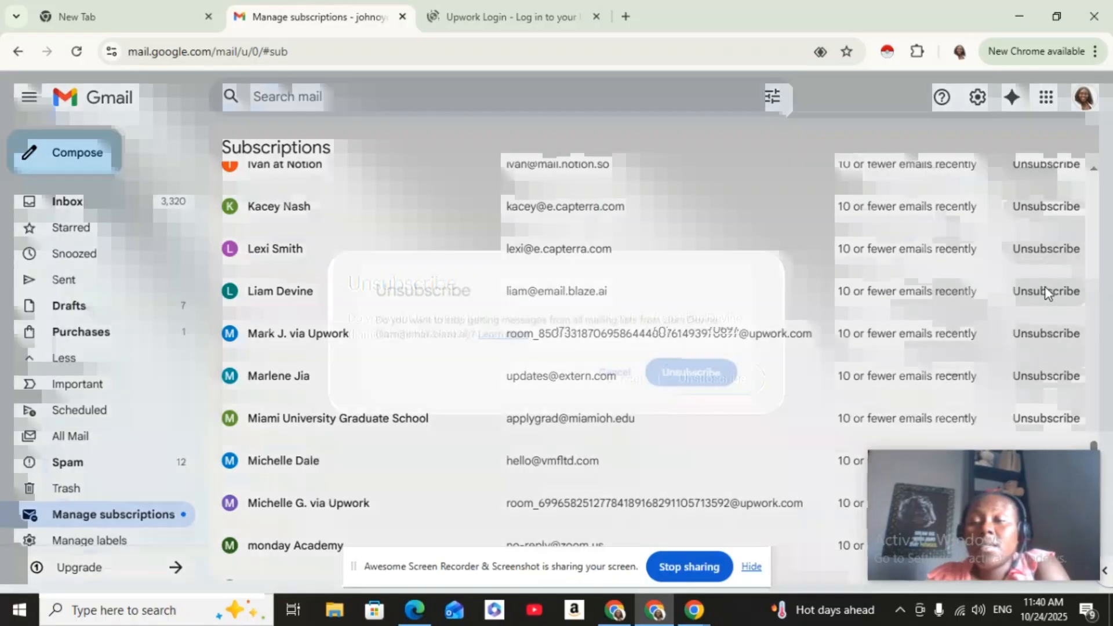
pyautogui.click(735, 382)
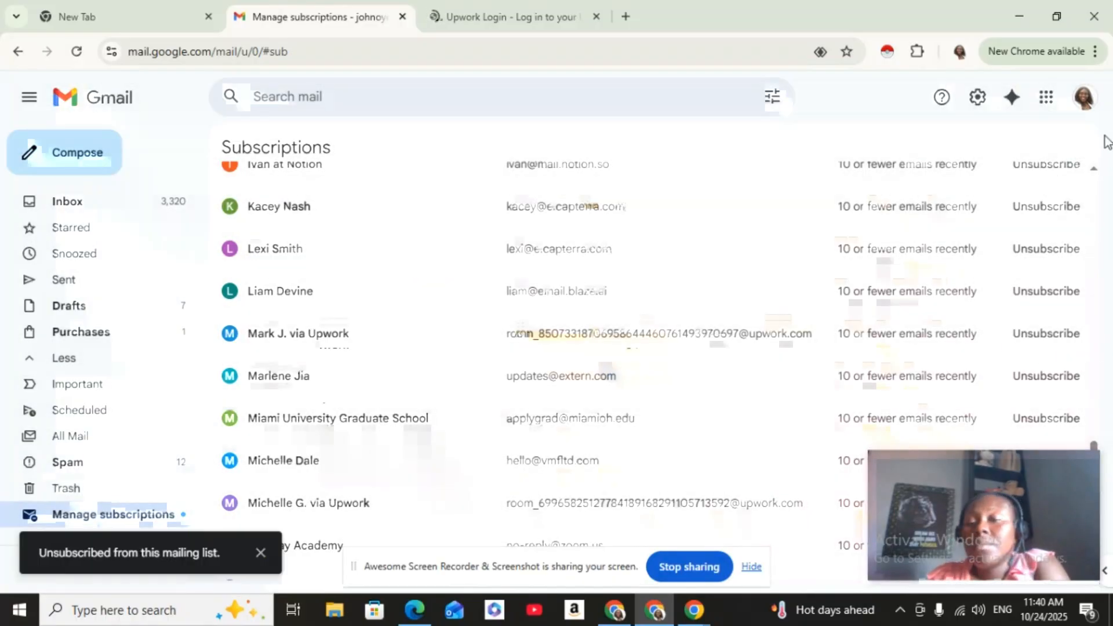
# Unsubscribe from the Capterra sender listed directly below the Notion sender.
pyautogui.scroll(4, 1097, 172)
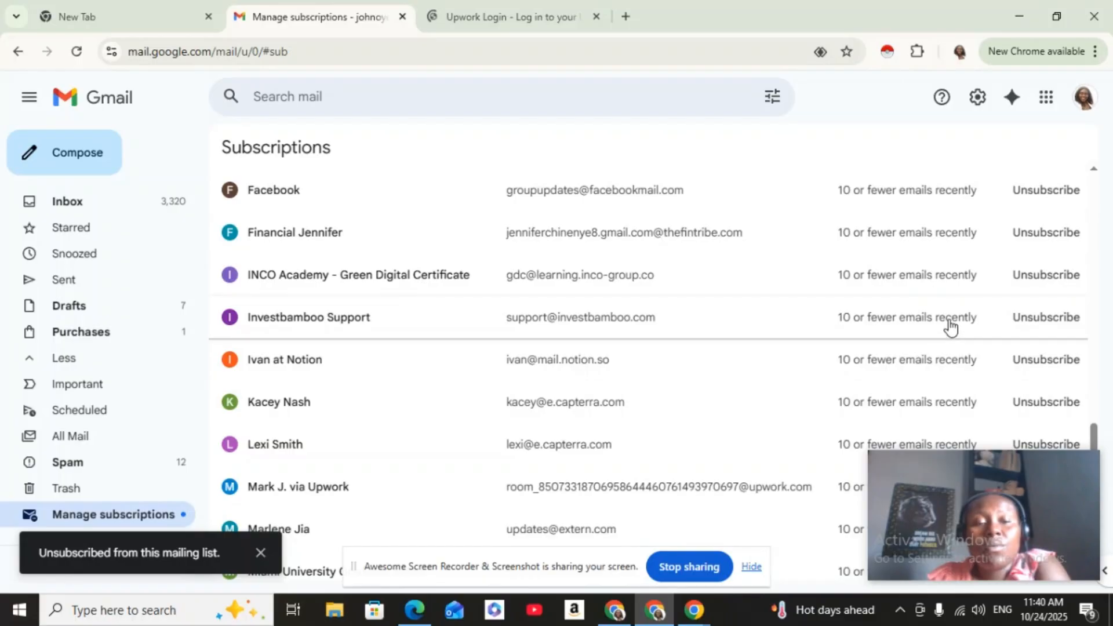
pyautogui.click(1043, 402)
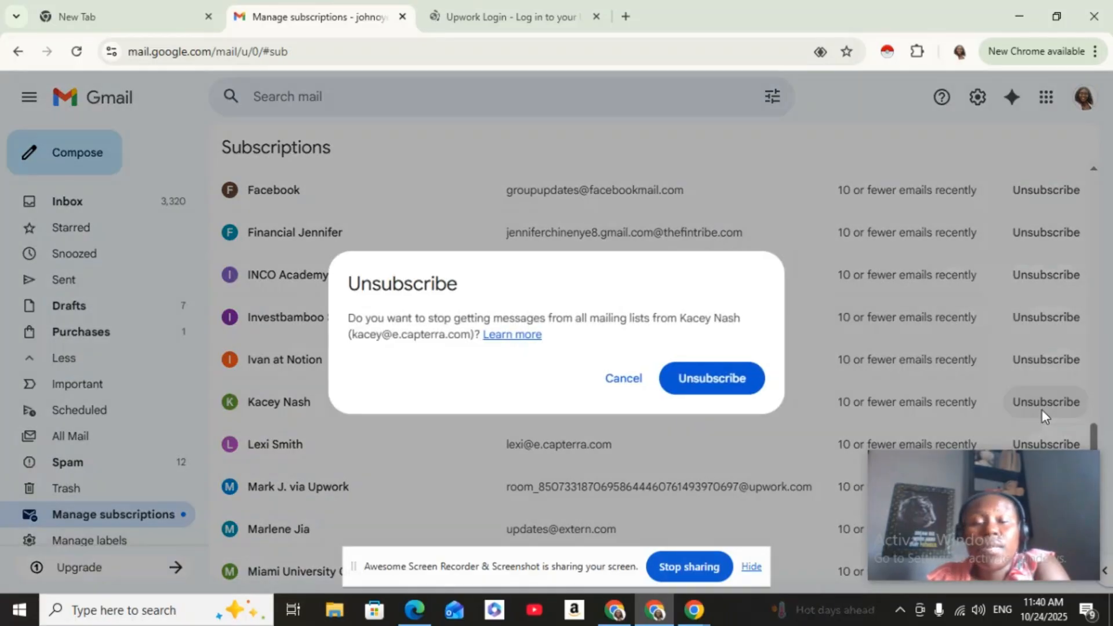
pyautogui.click(710, 377)
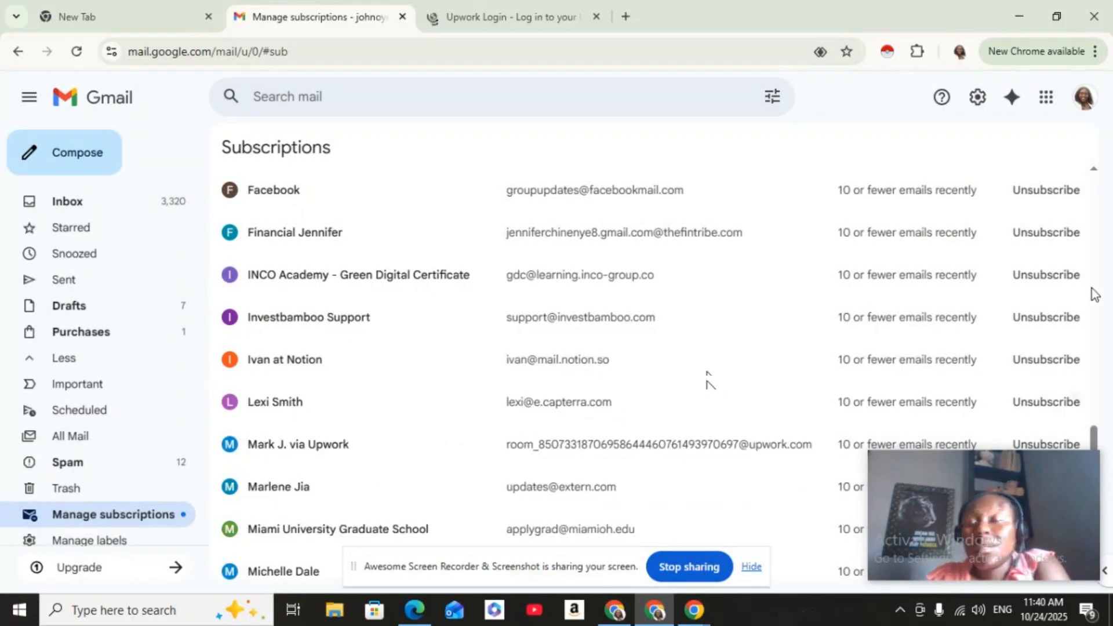
# Unsubscribe from the CoSchedule sender listed directly above Automations via monday.com.
pyautogui.moveTo(1095, 438); pyautogui.dragTo(1097, 346)
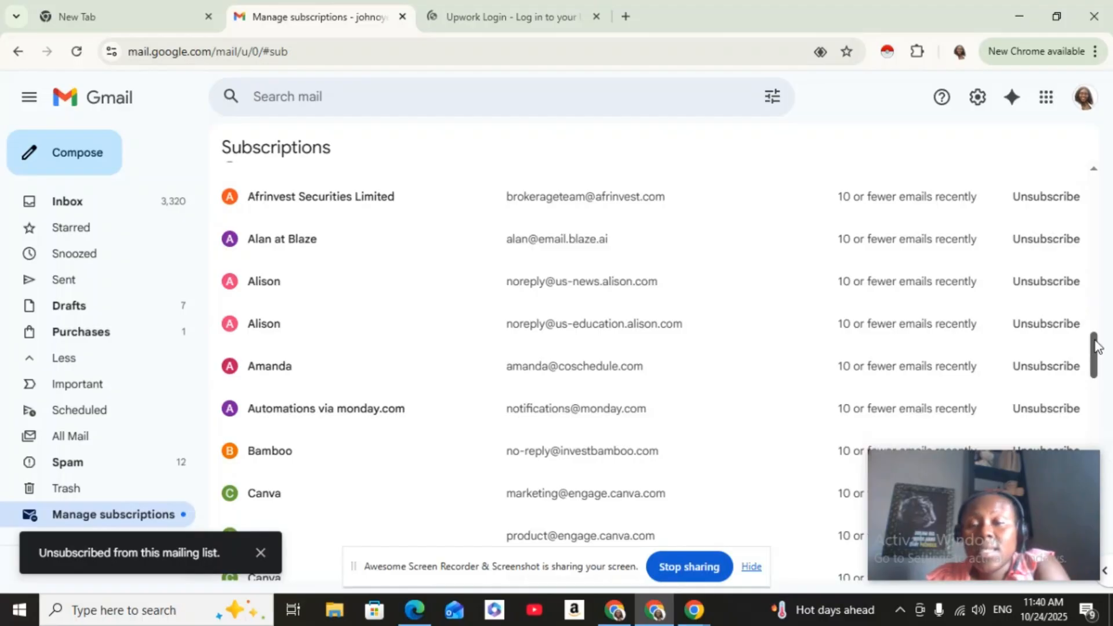
pyautogui.click(1043, 366)
pyautogui.click(704, 380)
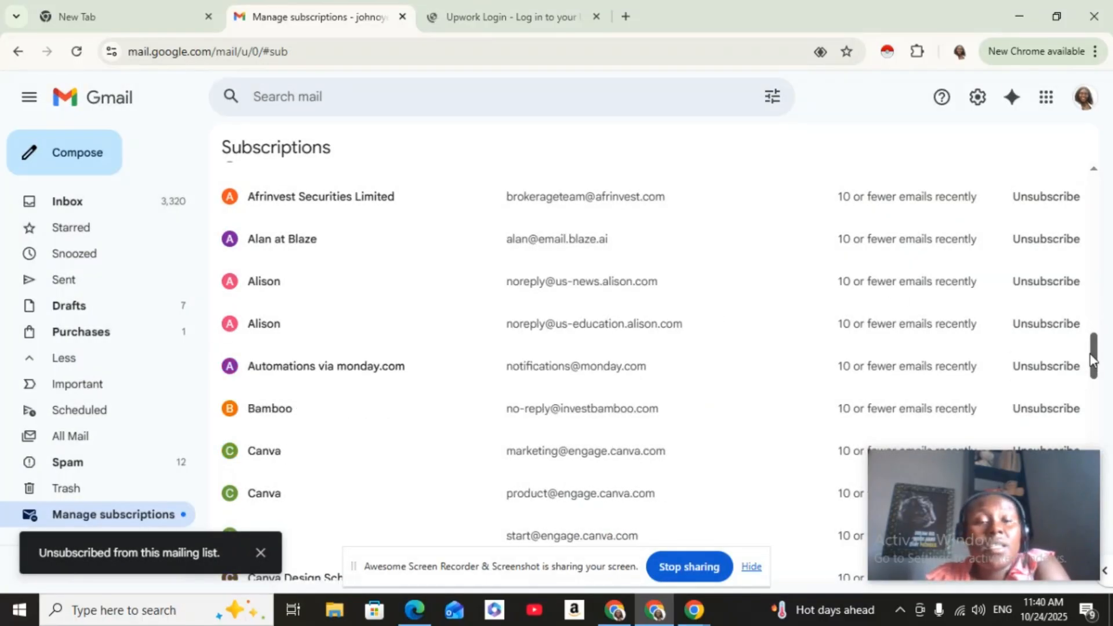
# Unsubscribe from the Spyglassops sender listed among the senders with 10-20 recent emails.
pyautogui.moveTo(1092, 359); pyautogui.dragTo(1088, 351)
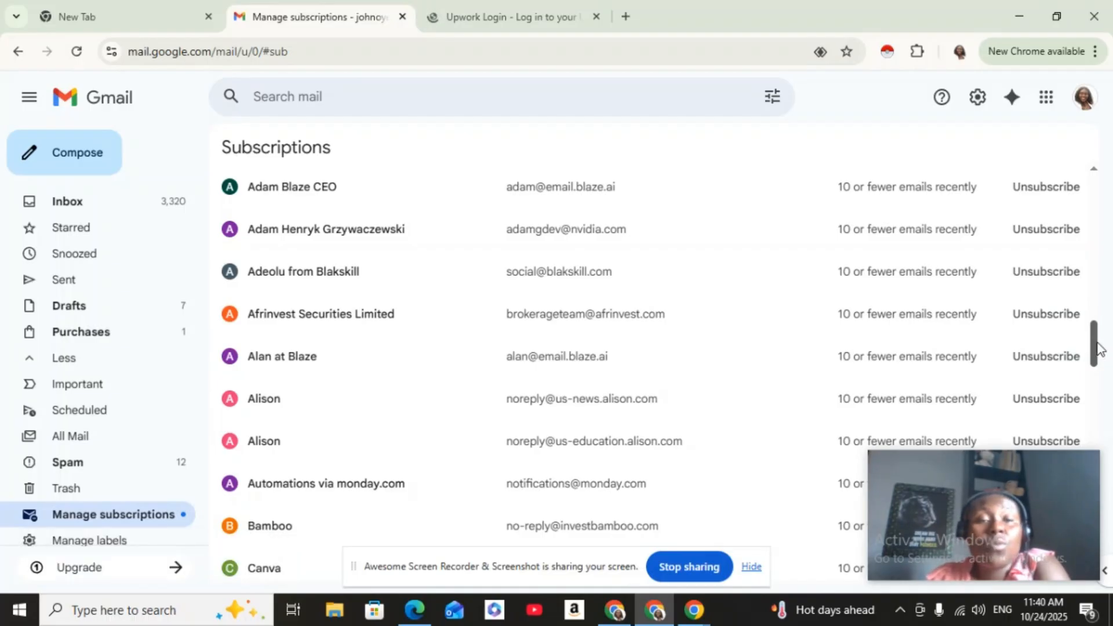
pyautogui.moveTo(1093, 348); pyautogui.dragTo(1093, 330)
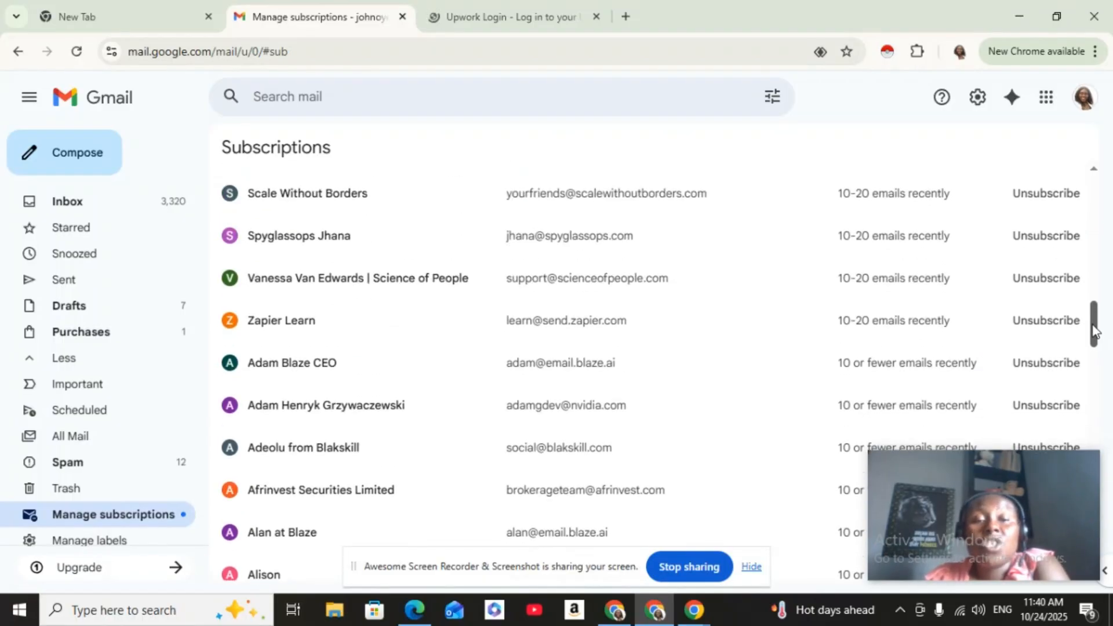
pyautogui.click(1047, 236)
pyautogui.click(701, 384)
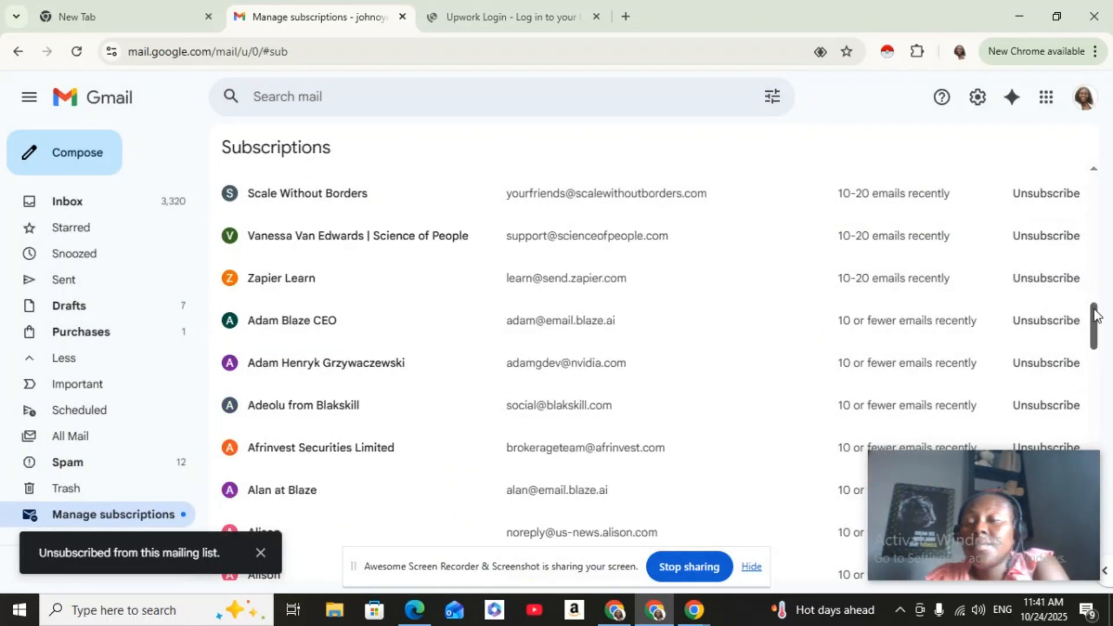
# Go back to the start of the subscription list and return to the inbox.
pyautogui.moveTo(1095, 321); pyautogui.dragTo(1098, 188)
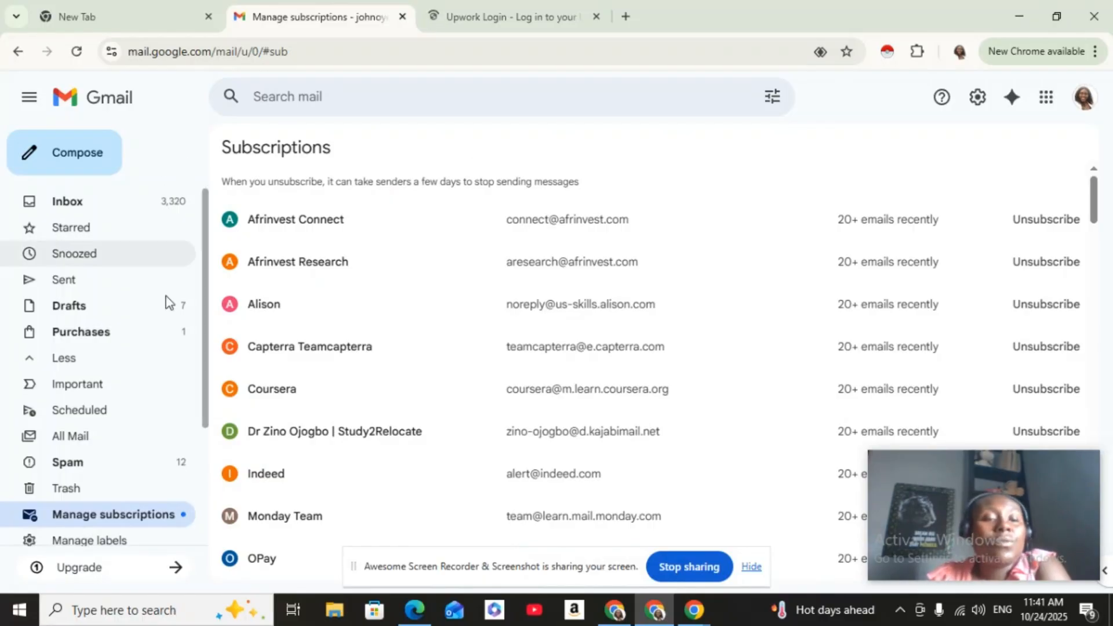
pyautogui.click(66, 211)
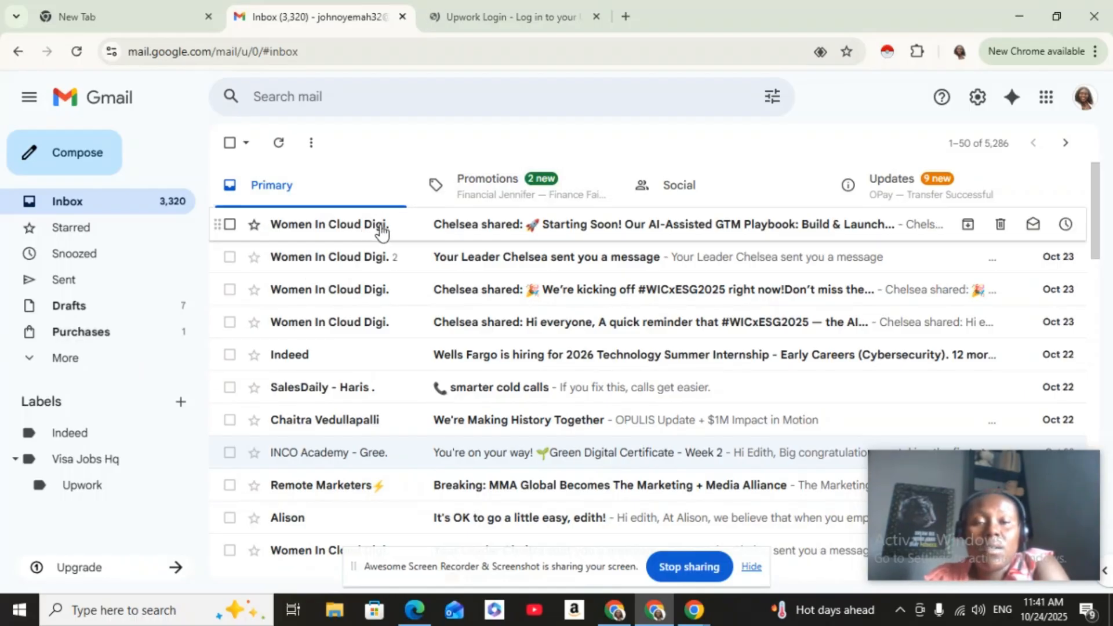
pyautogui.moveTo(381, 231)
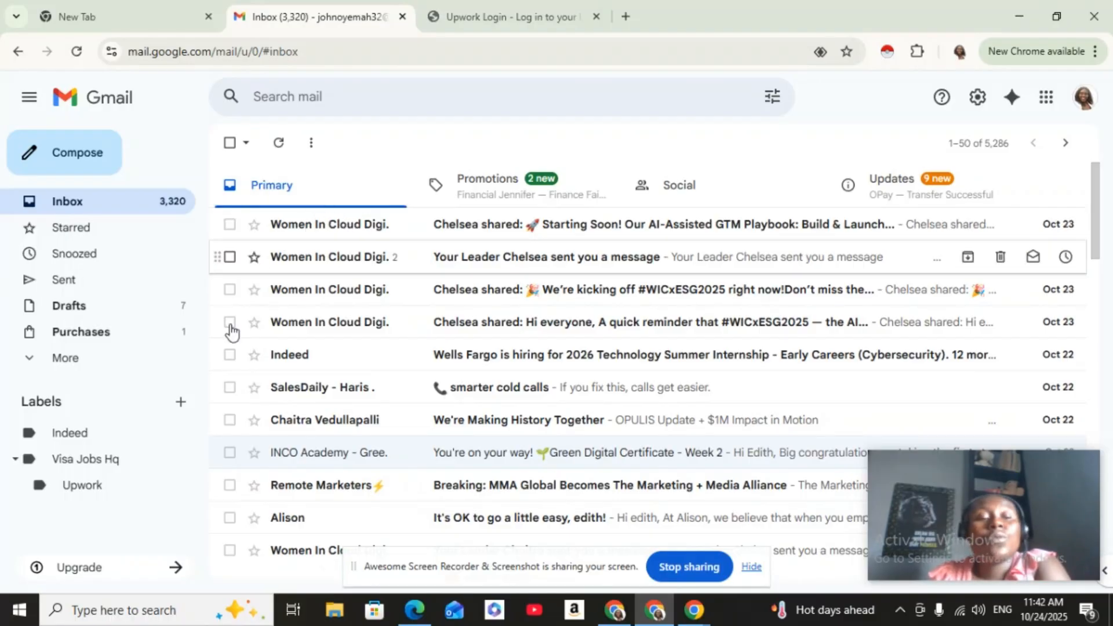
# Create a new label named "Women in Cloud digital" nested under the Indeed label.
pyautogui.click(182, 403)
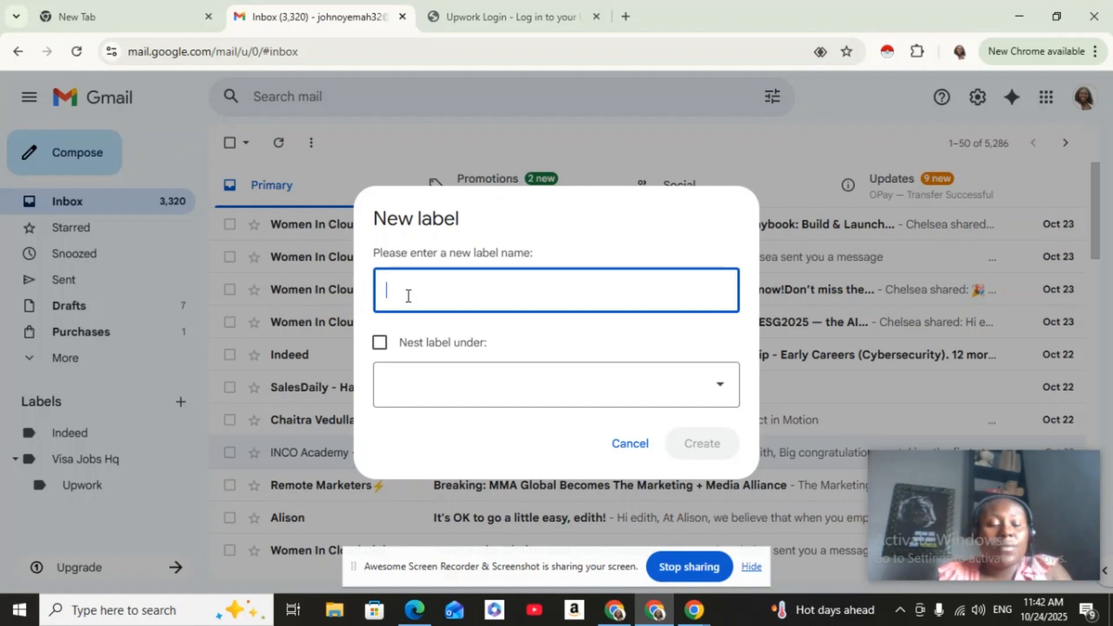
pyautogui.write('Women in')
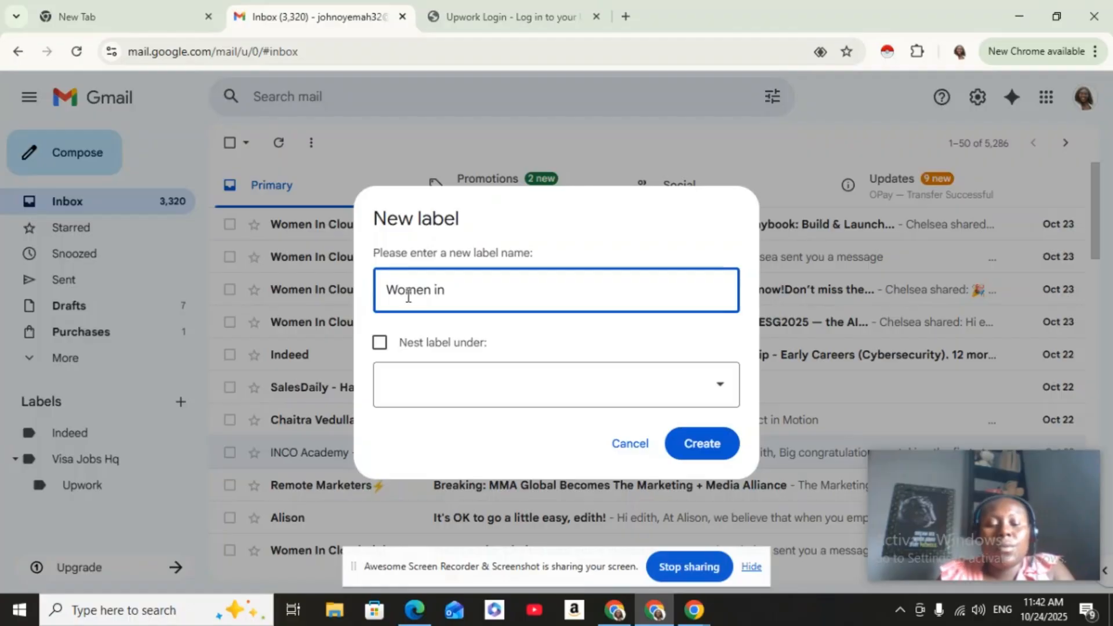
pyautogui.write(' Cloud d')
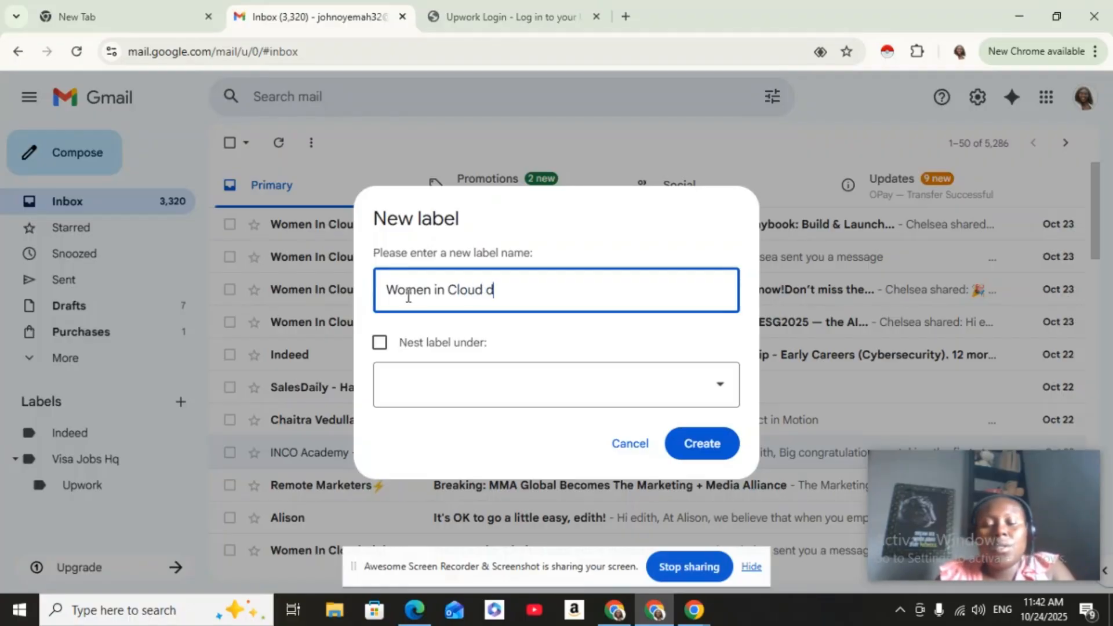
pyautogui.write('igita')
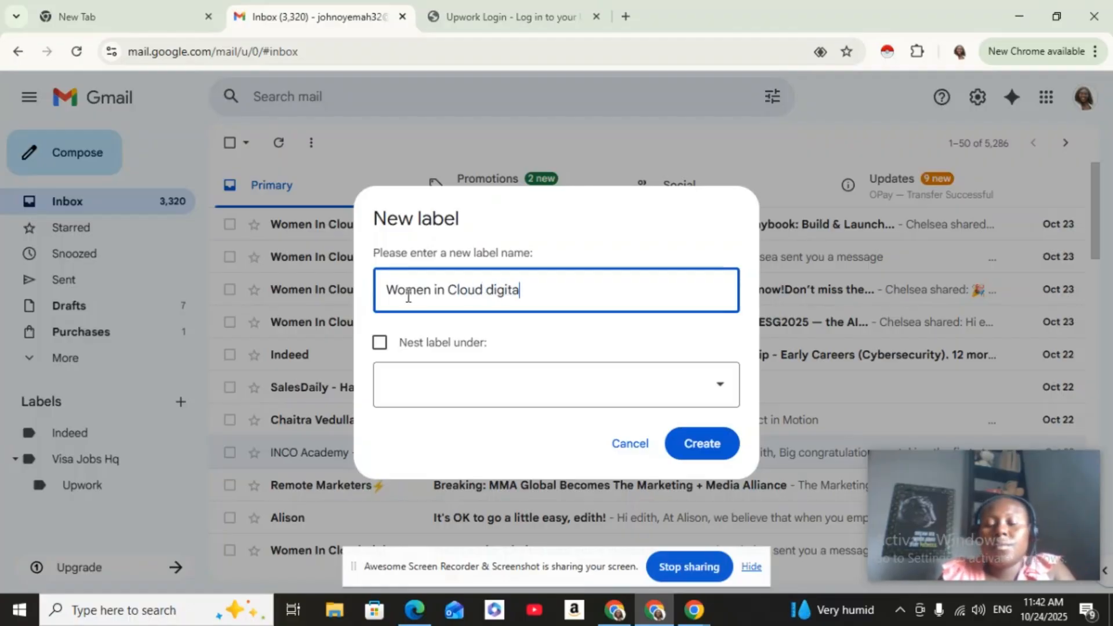
pyautogui.write('l')
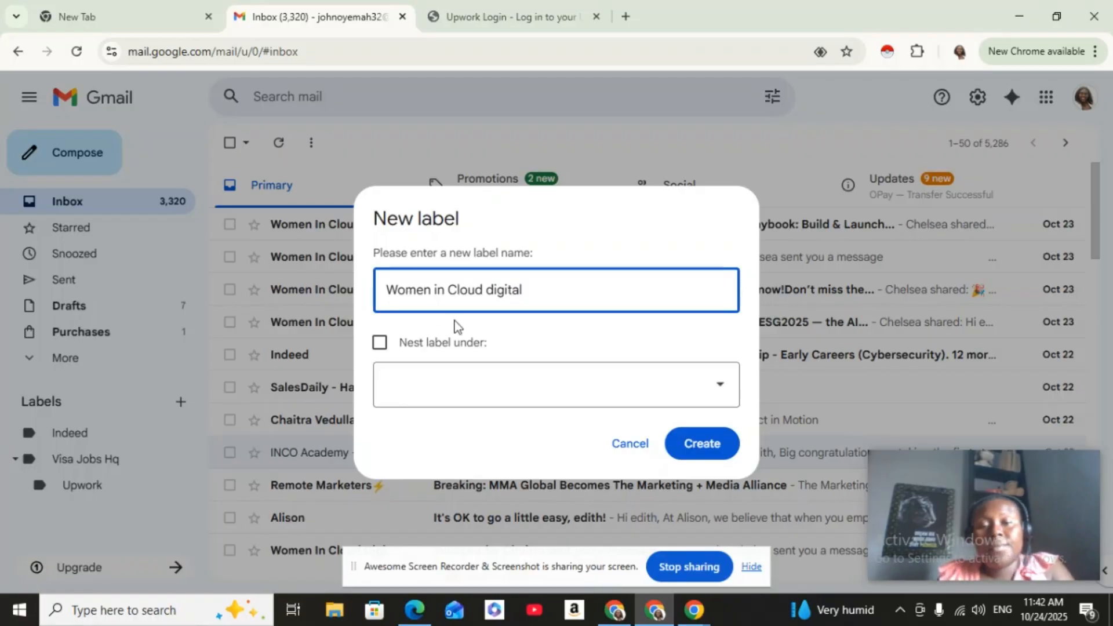
pyautogui.click(724, 387)
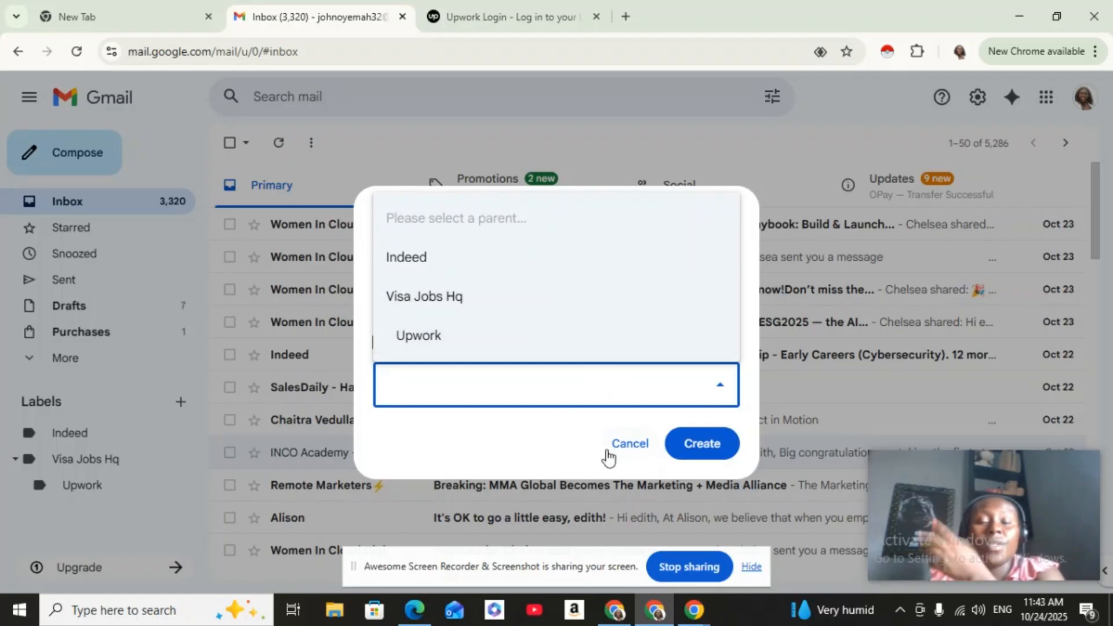
pyautogui.click(423, 271)
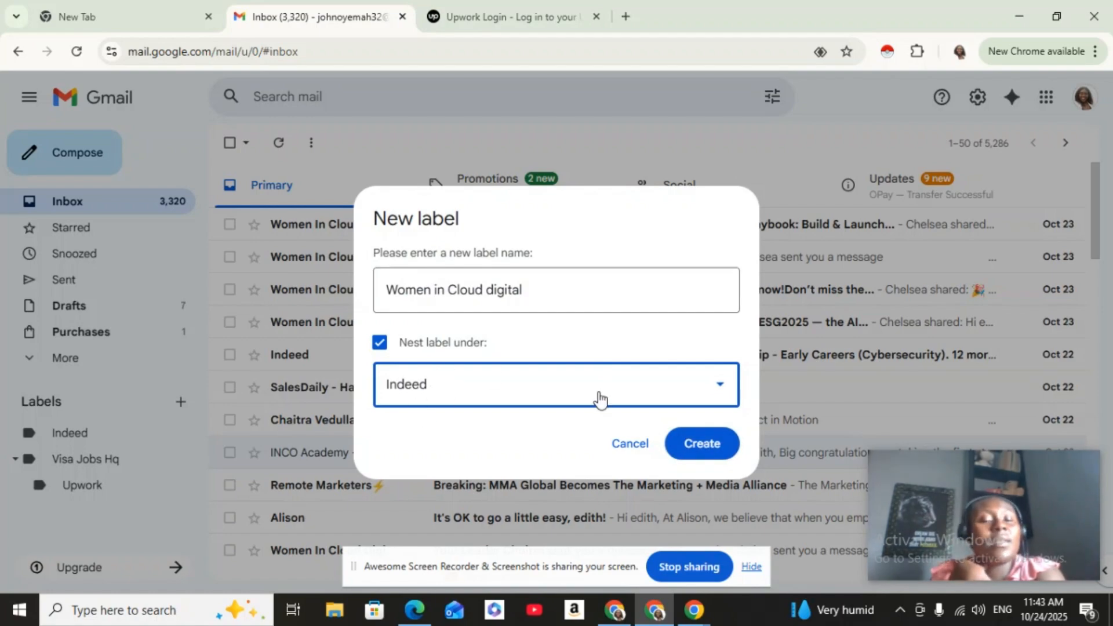
pyautogui.click(703, 444)
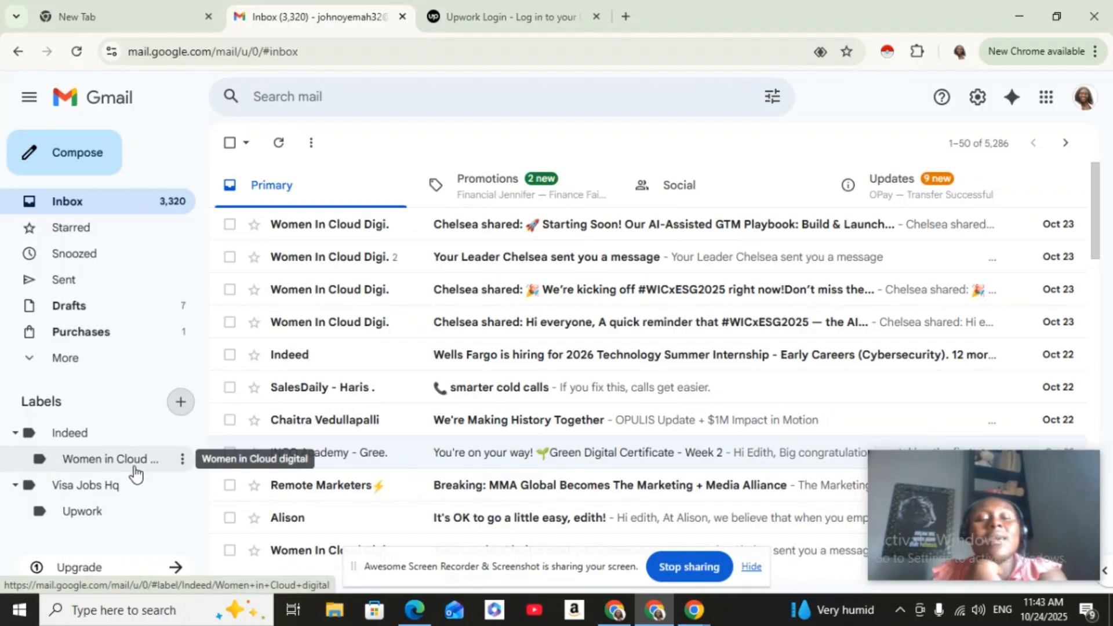
# Move the four Oct 23 Women In Cloud emails to Indeed/Women in Cloud digital and view that label's contents.
pyautogui.click(230, 226)
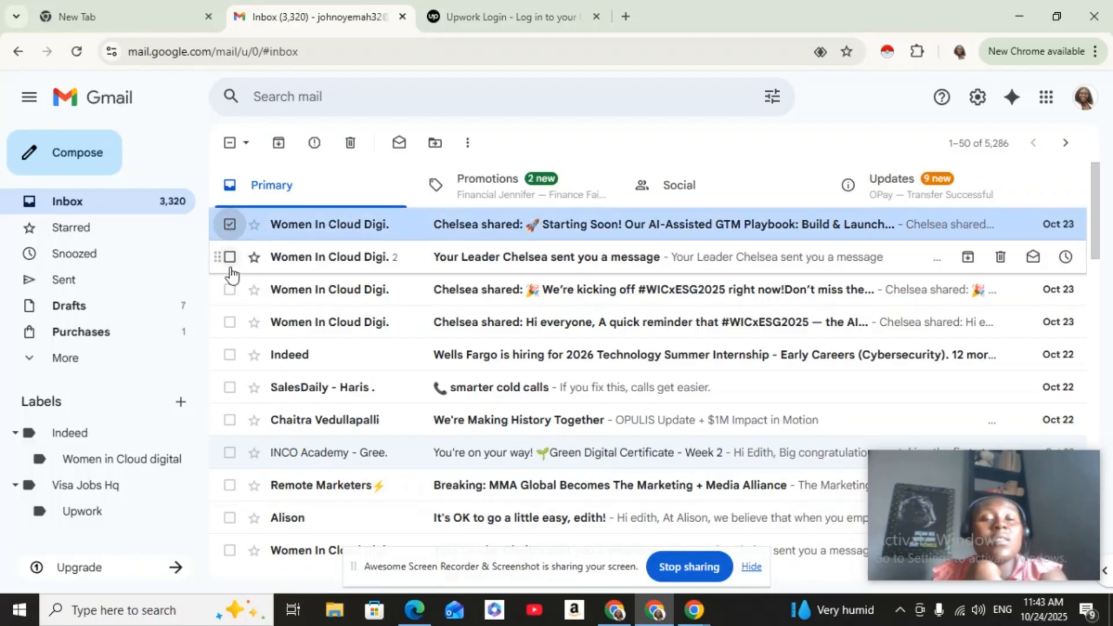
pyautogui.click(229, 258)
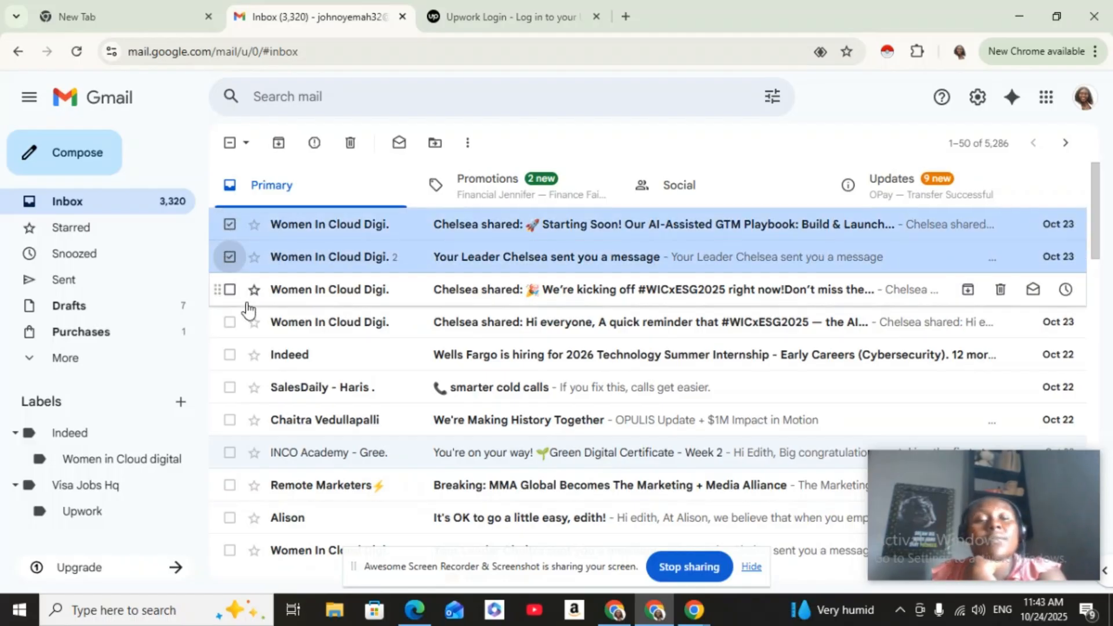
pyautogui.click(230, 290)
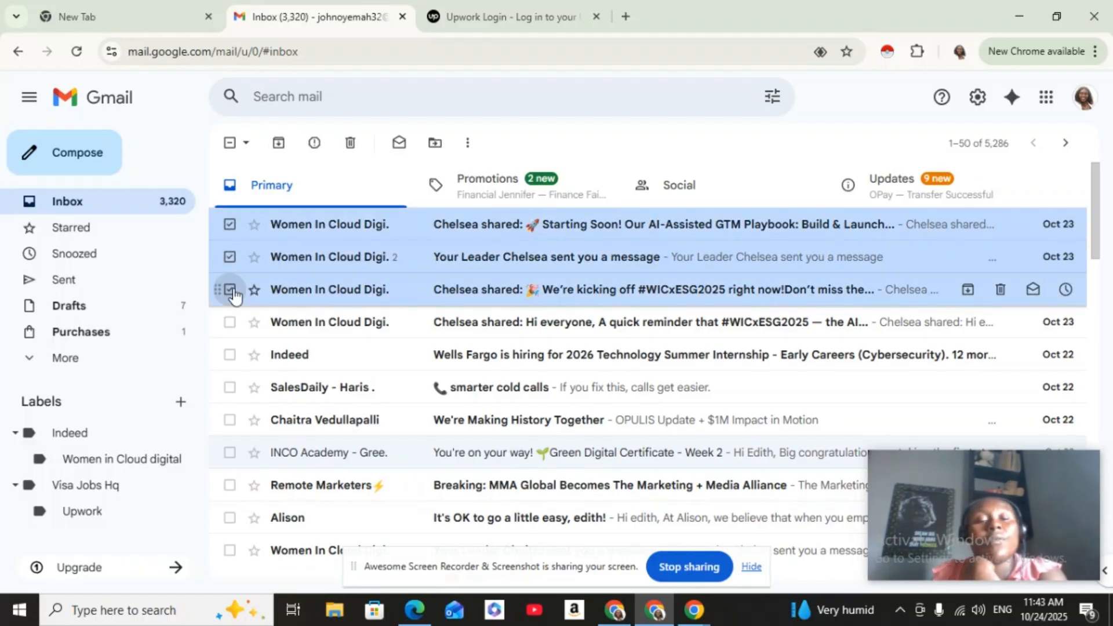
pyautogui.click(231, 323)
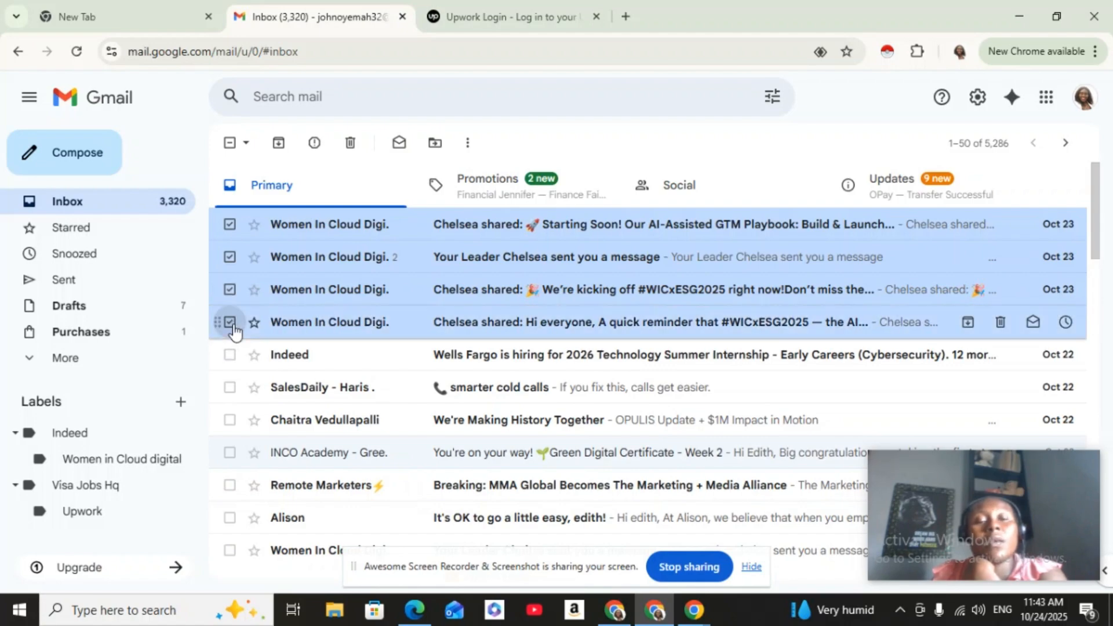
pyautogui.rightClick(234, 330)
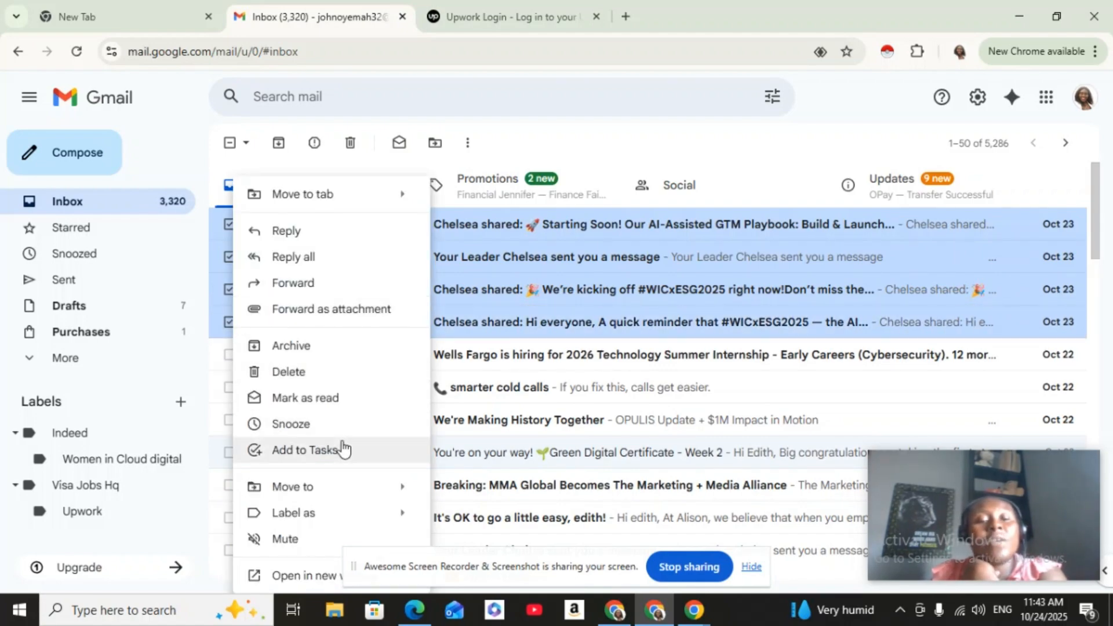
pyautogui.moveTo(405, 493)
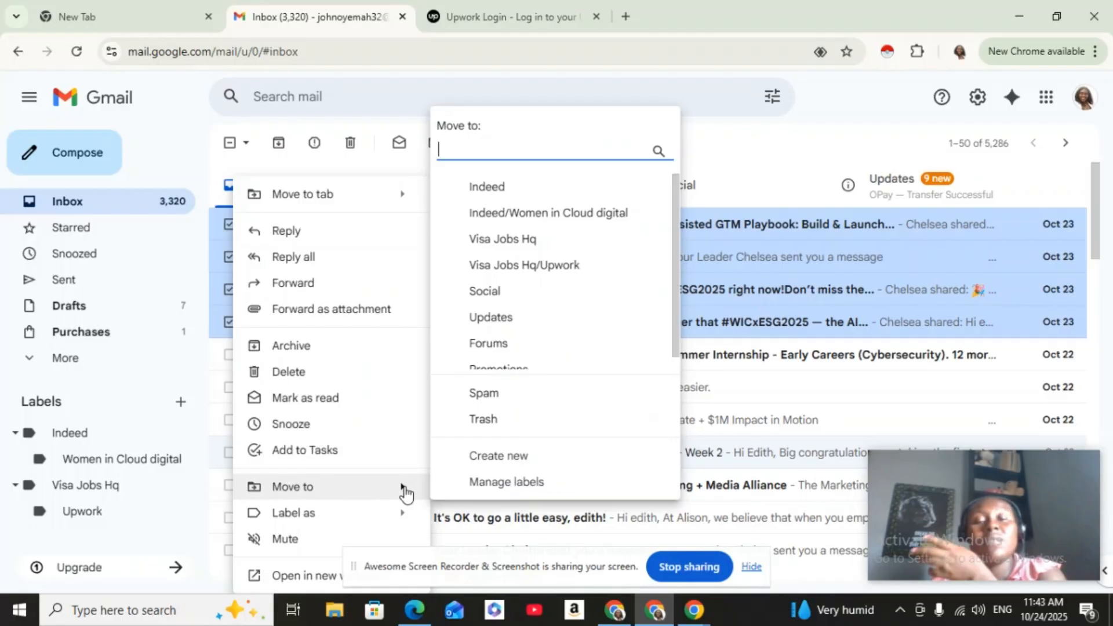
pyautogui.click(543, 215)
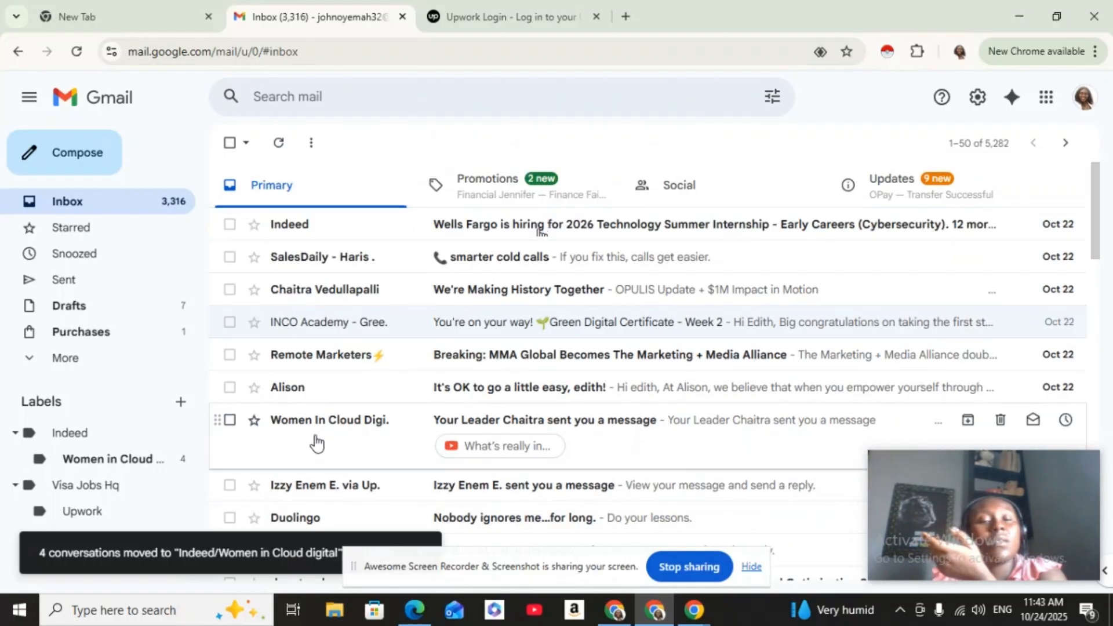
pyautogui.click(135, 474)
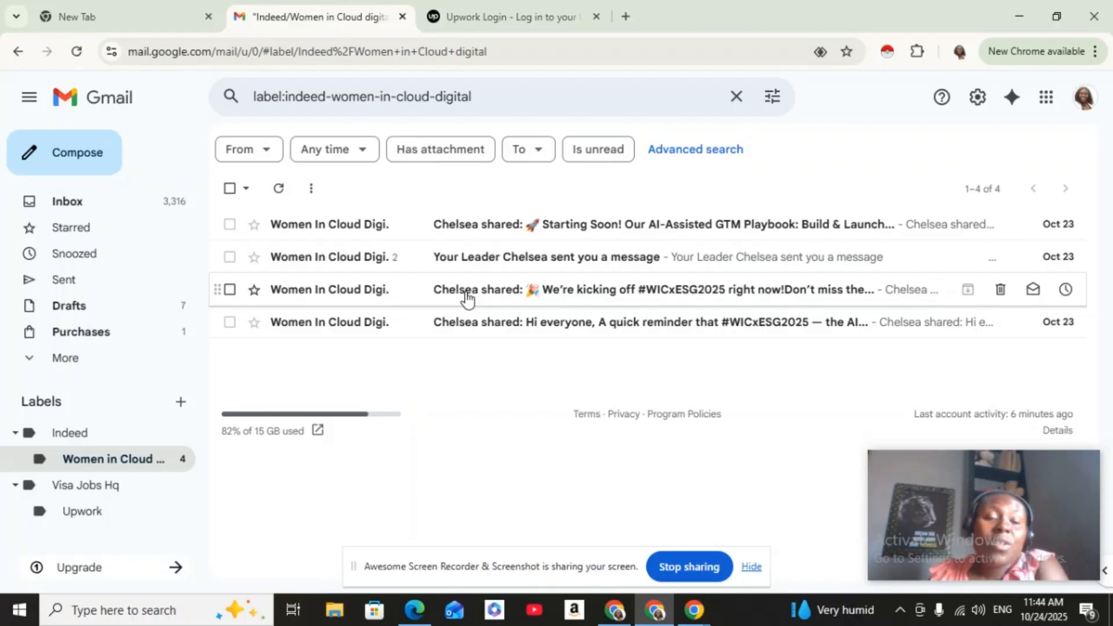
pyautogui.click(85, 202)
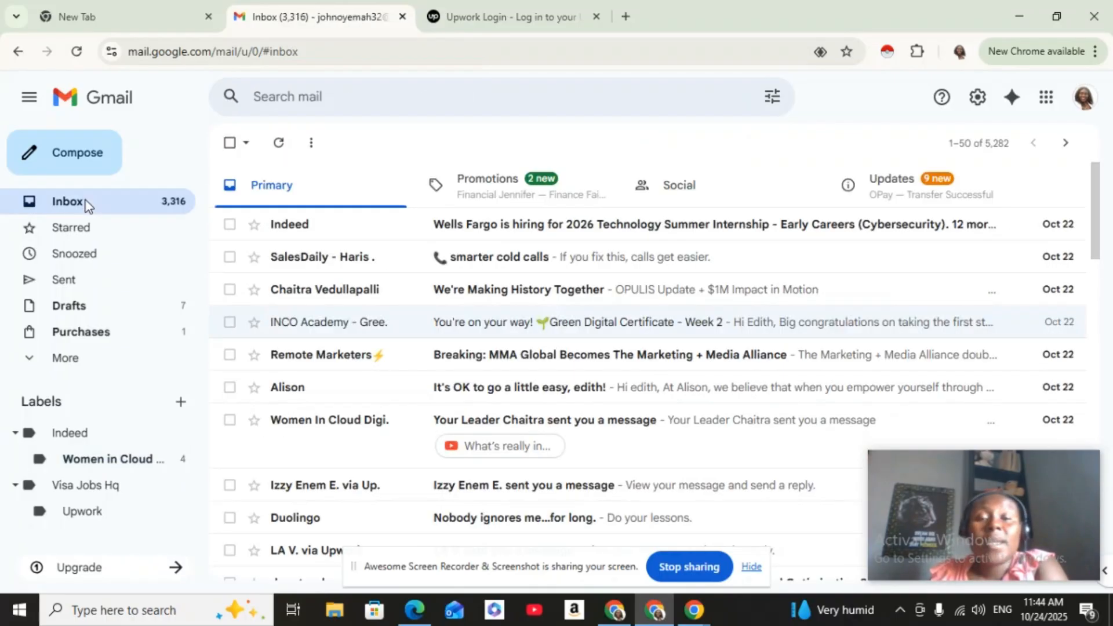
pyautogui.click(771, 99)
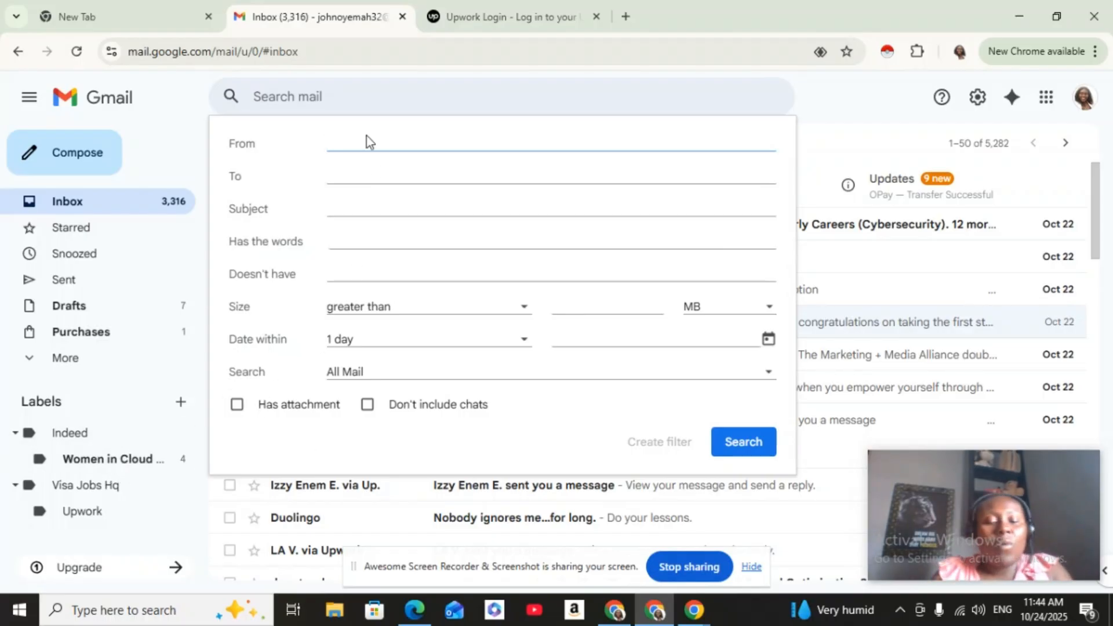
pyautogui.write('women')
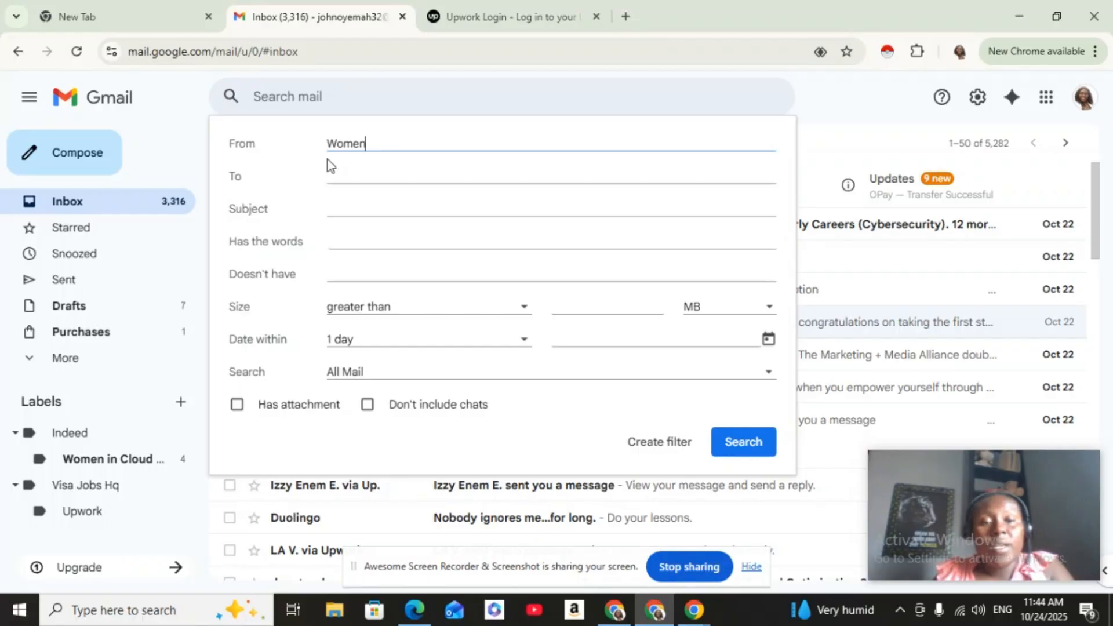
pyautogui.press('BackSpace')
pyautogui.press('BackSpace')
pyautogui.press('BackSpace')
pyautogui.press('BackSpace')
pyautogui.press('BackSpace')
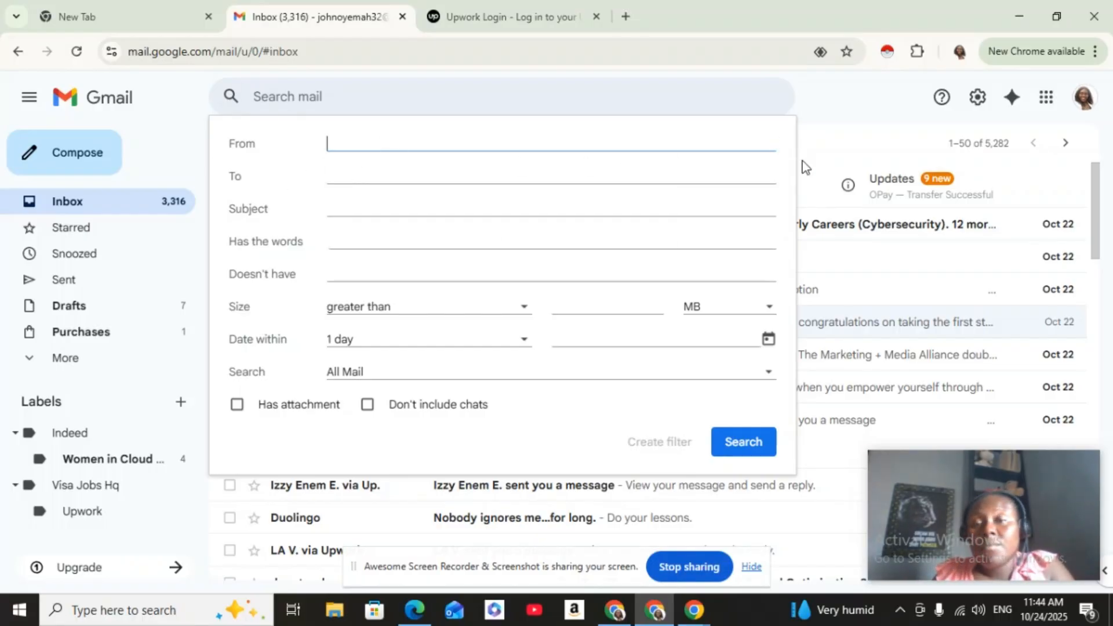
pyautogui.click(822, 155)
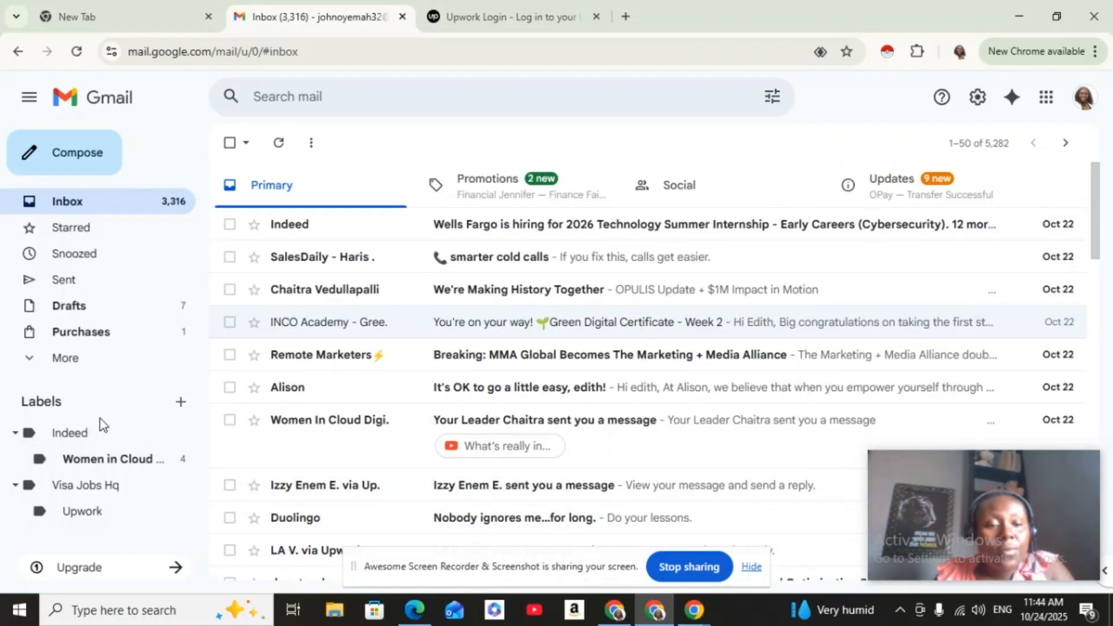
# Copy the sender's e-mail address from the first message under the Women in Cloud digital label and return to the inbox.
pyautogui.click(119, 462)
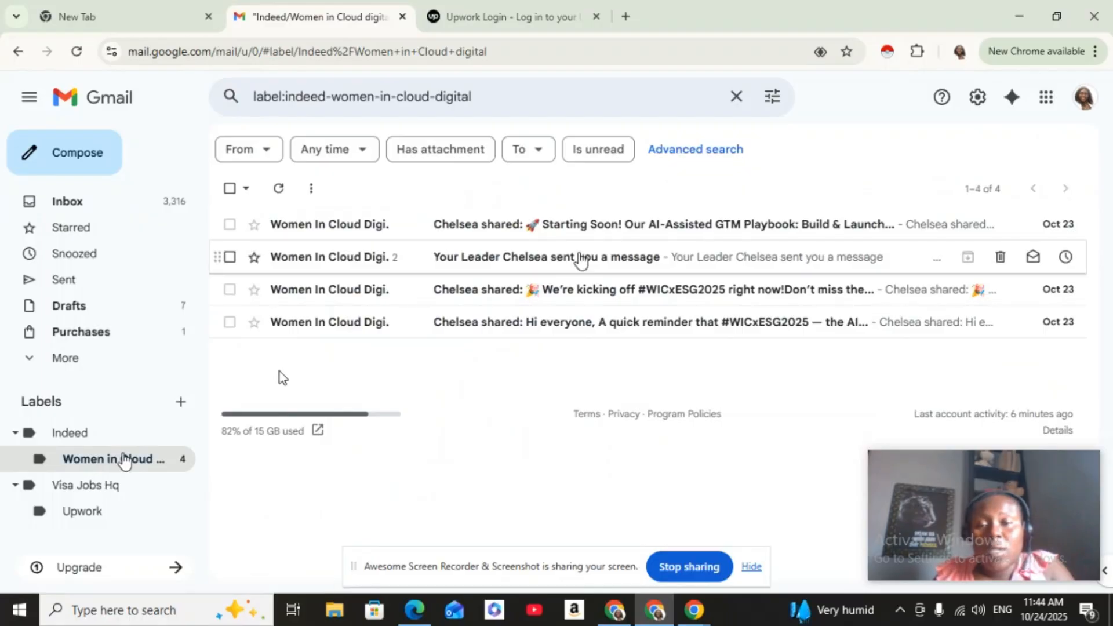
pyautogui.click(575, 226)
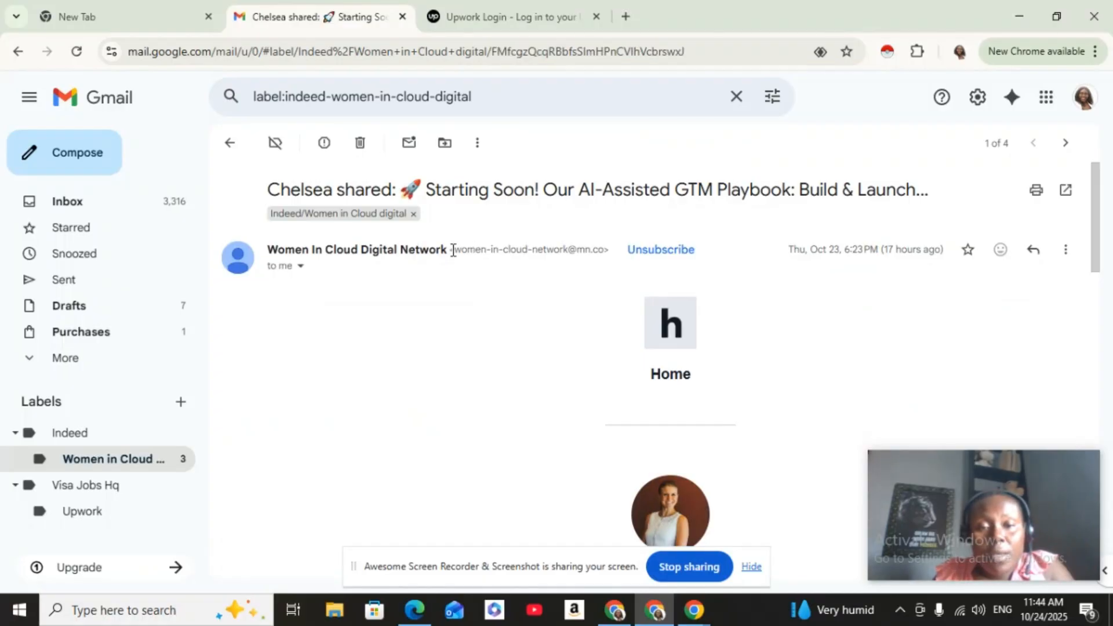
pyautogui.moveTo(453, 251); pyautogui.dragTo(609, 253)
pyautogui.hotkey('ctrl', 'c')
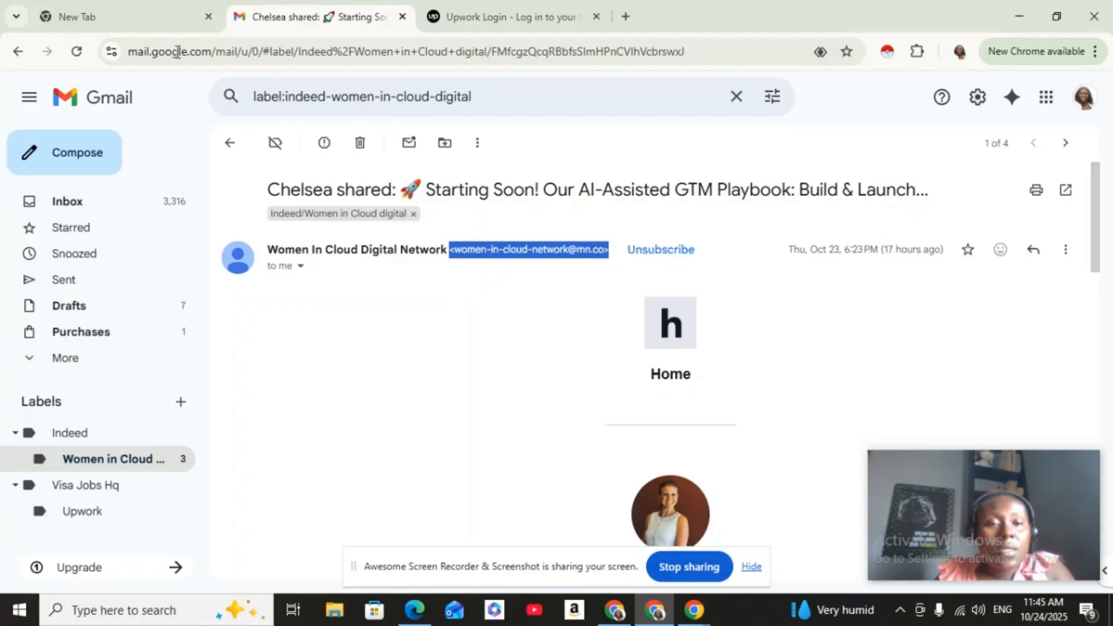
pyautogui.click(230, 145)
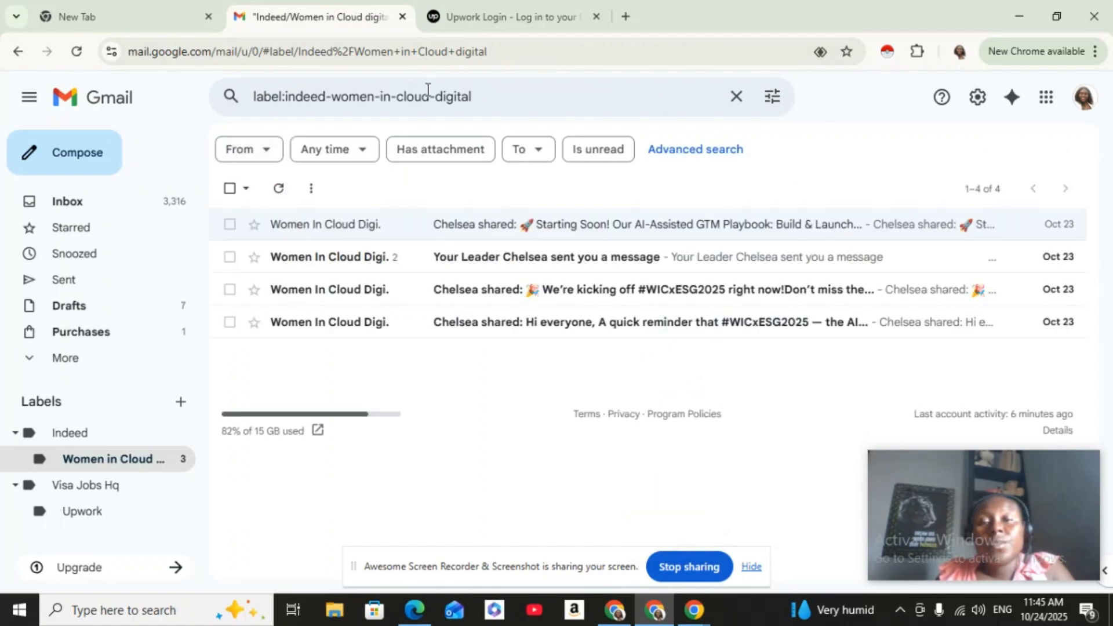
pyautogui.click(110, 201)
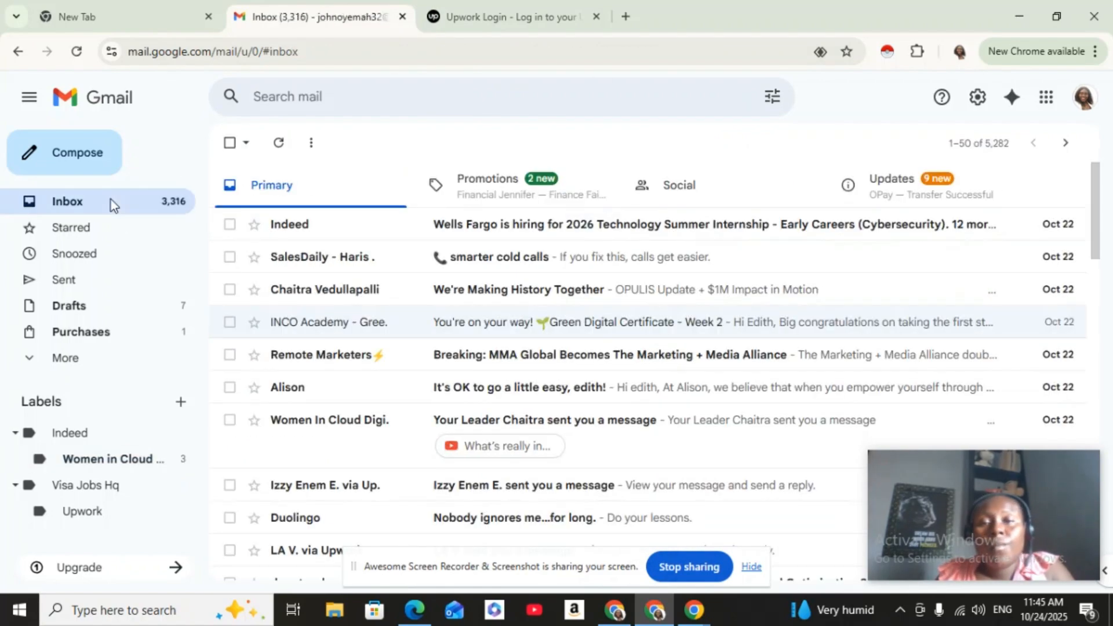
# Set the From criterion of the advanced mail search to the copied sender's e-mail address, without the angle brackets.
pyautogui.click(772, 99)
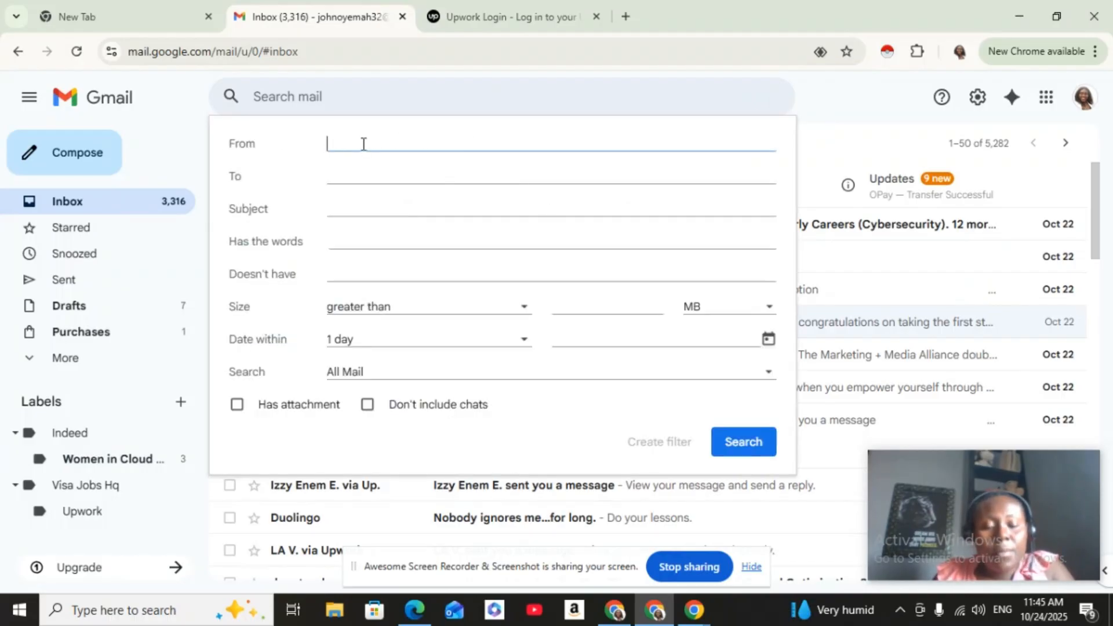
pyautogui.hotkey('ctrl', 'v')
pyautogui.press('BackSpace')
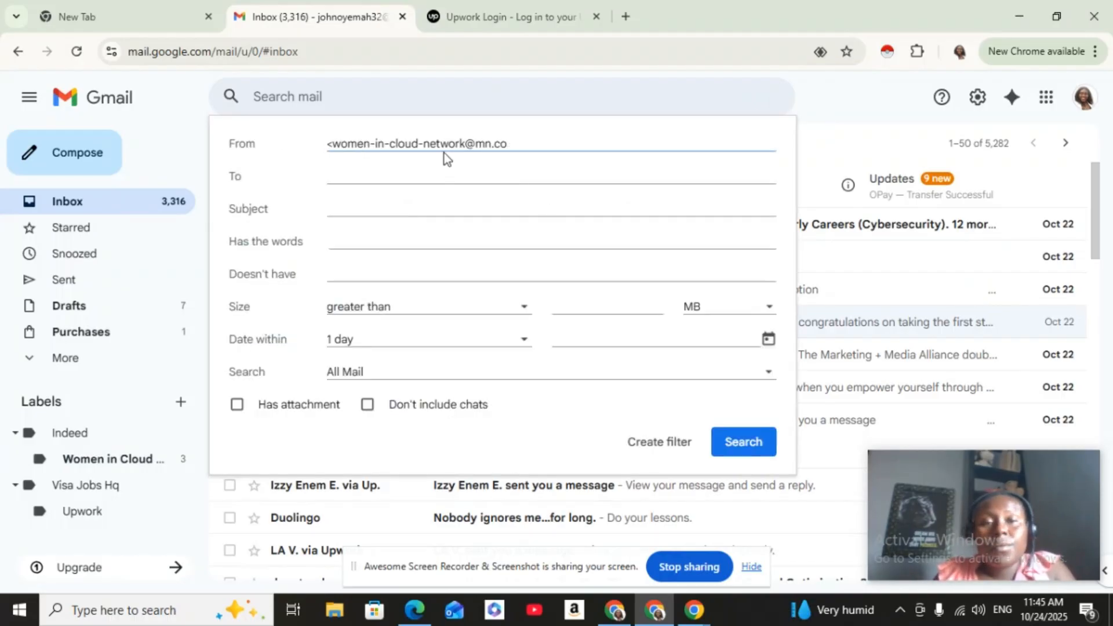
pyautogui.click(333, 143)
pyautogui.press('BackSpace')
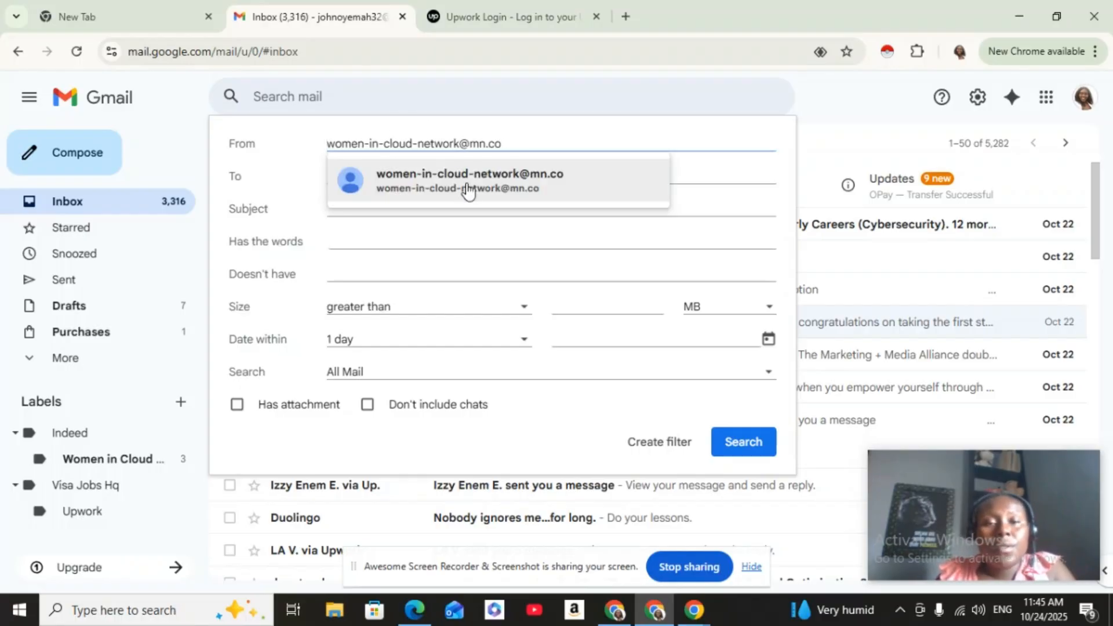
pyautogui.click(467, 183)
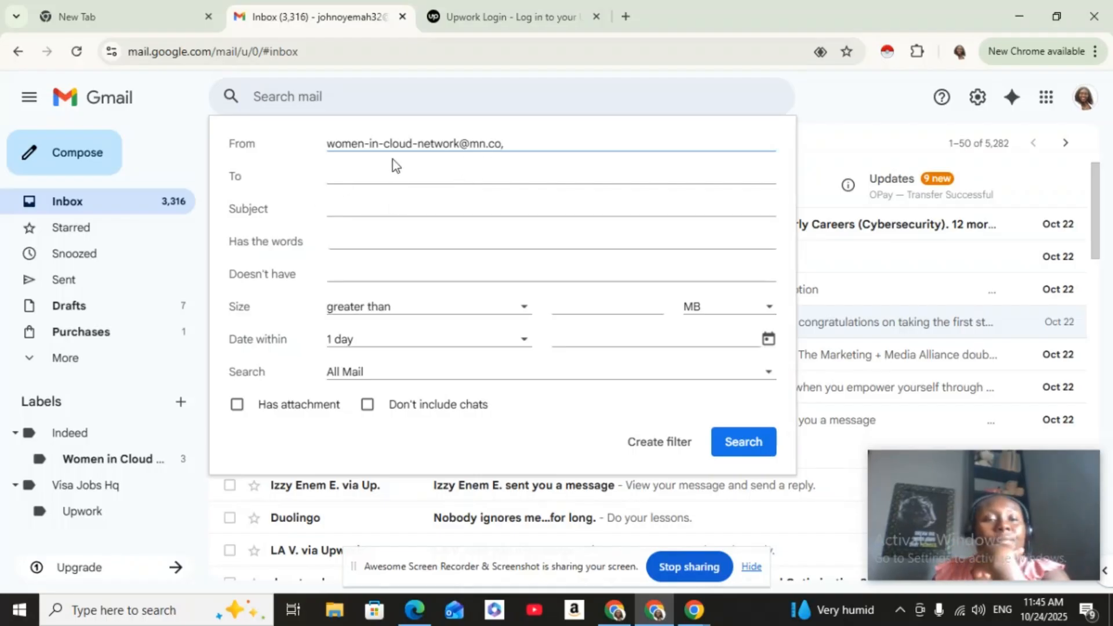
# Set the To criterion to the account owner's own e-mail address and the date range to within 1 year.
pyautogui.click(376, 175)
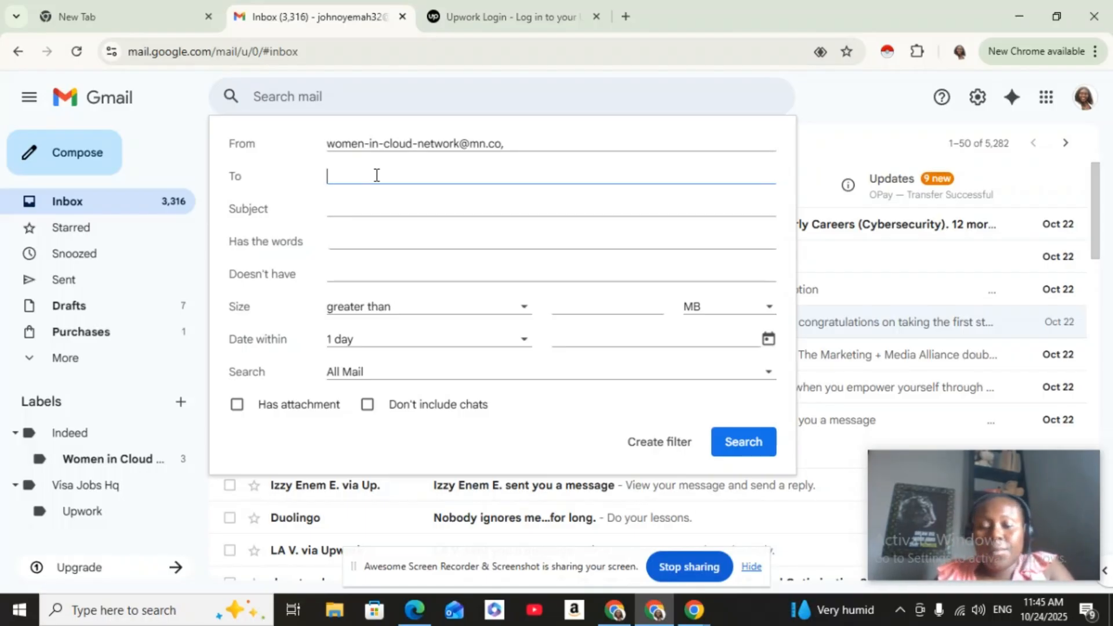
pyautogui.write('john')
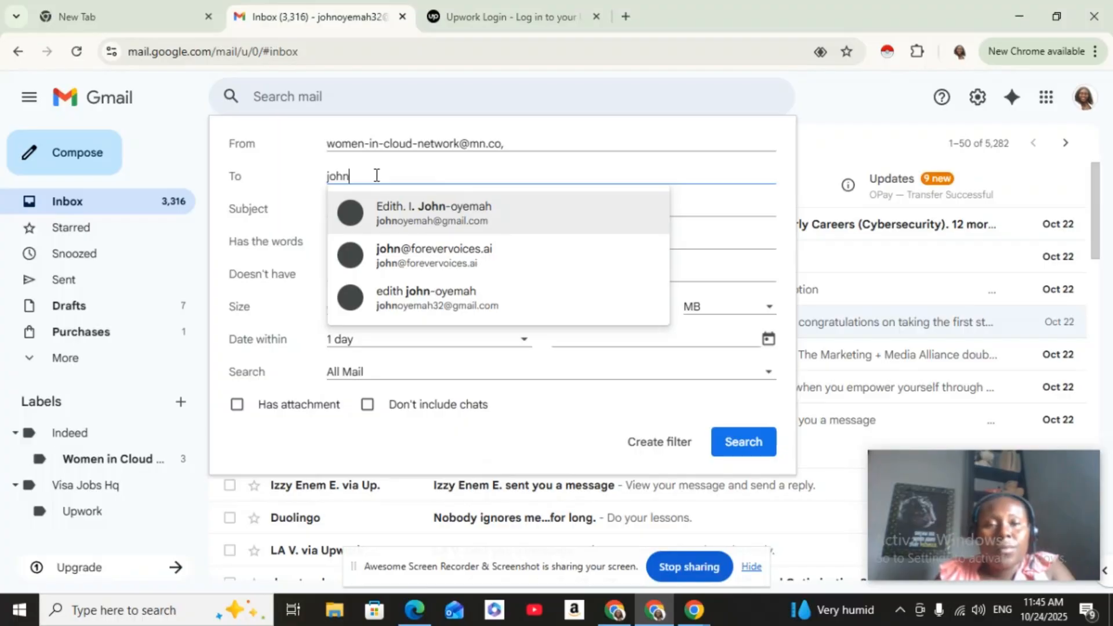
pyautogui.click(412, 313)
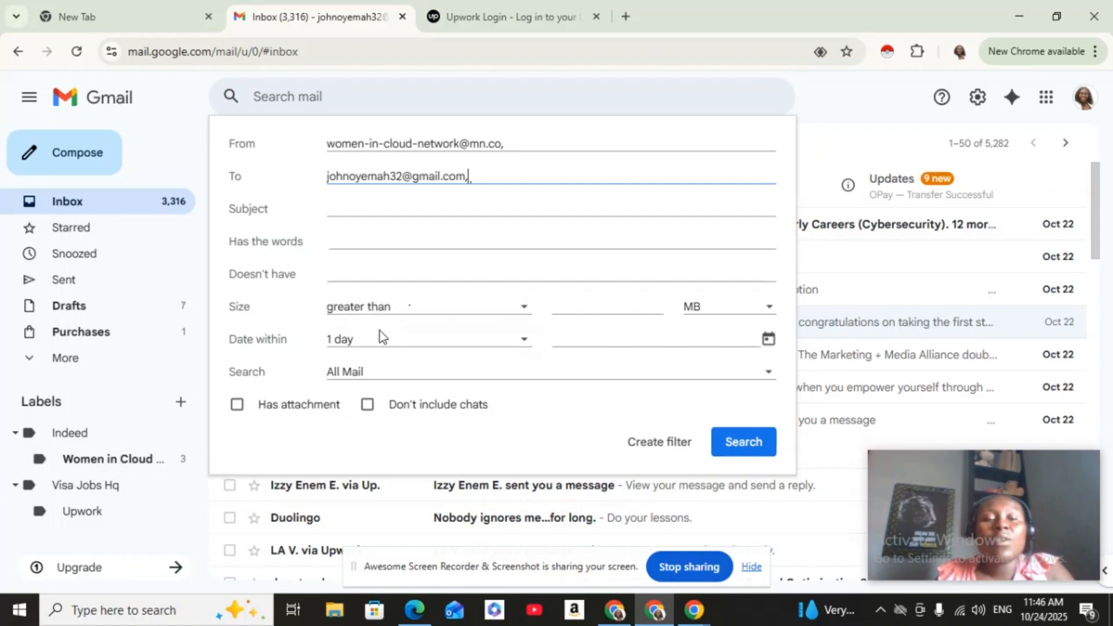
pyautogui.click(524, 346)
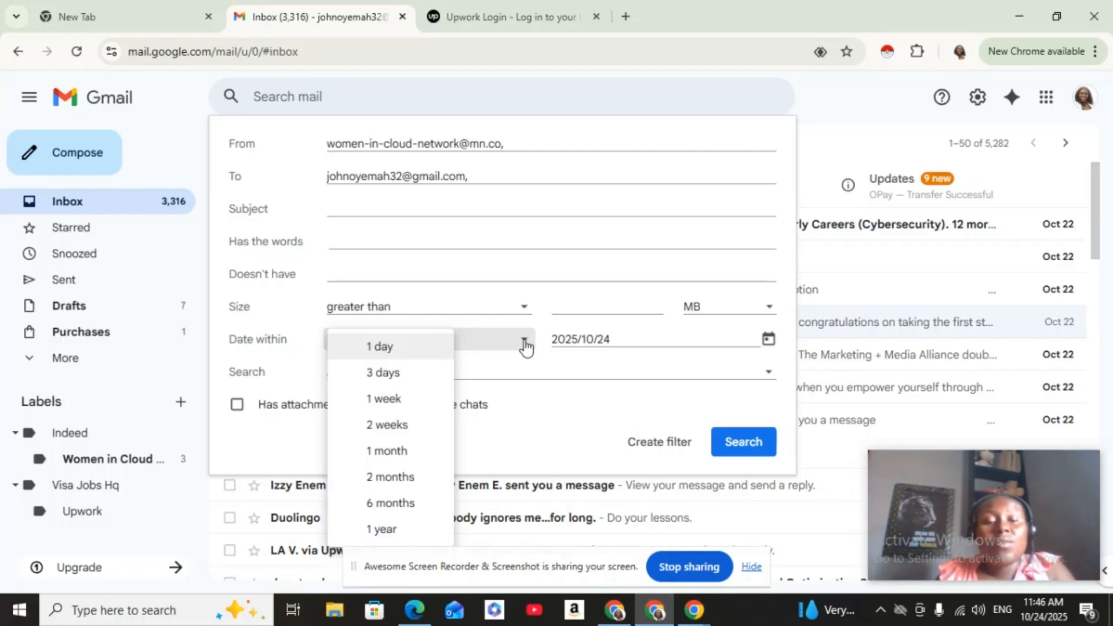
pyautogui.click(383, 530)
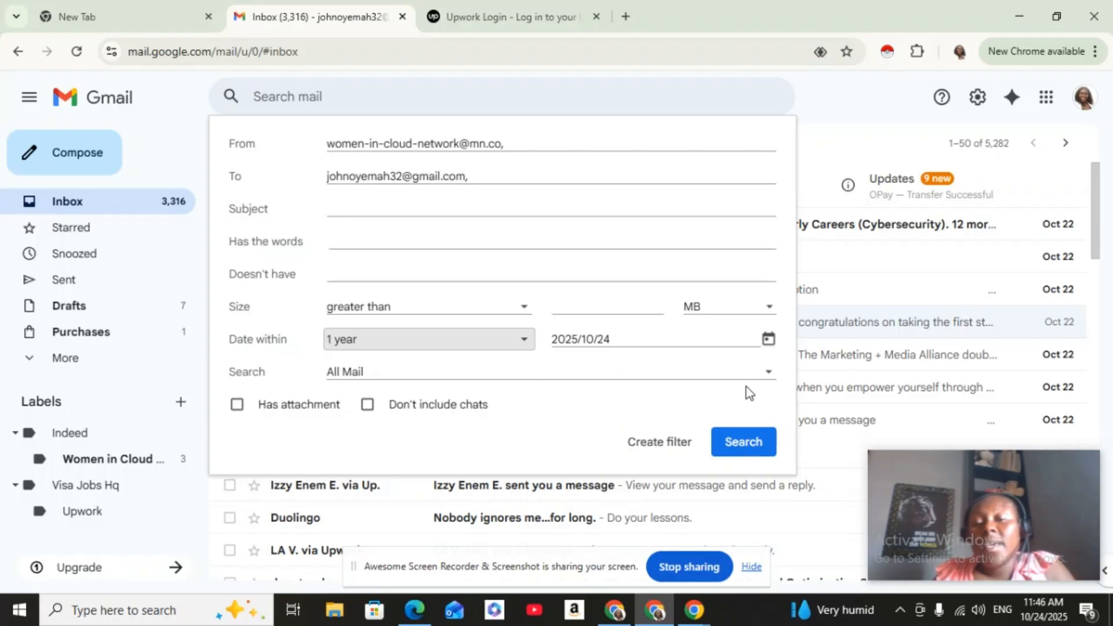
# Create a filter from the search criteria that applies the label Indeed/Women in Cloud digital and never sends matching mail to Spam.
pyautogui.click(655, 445)
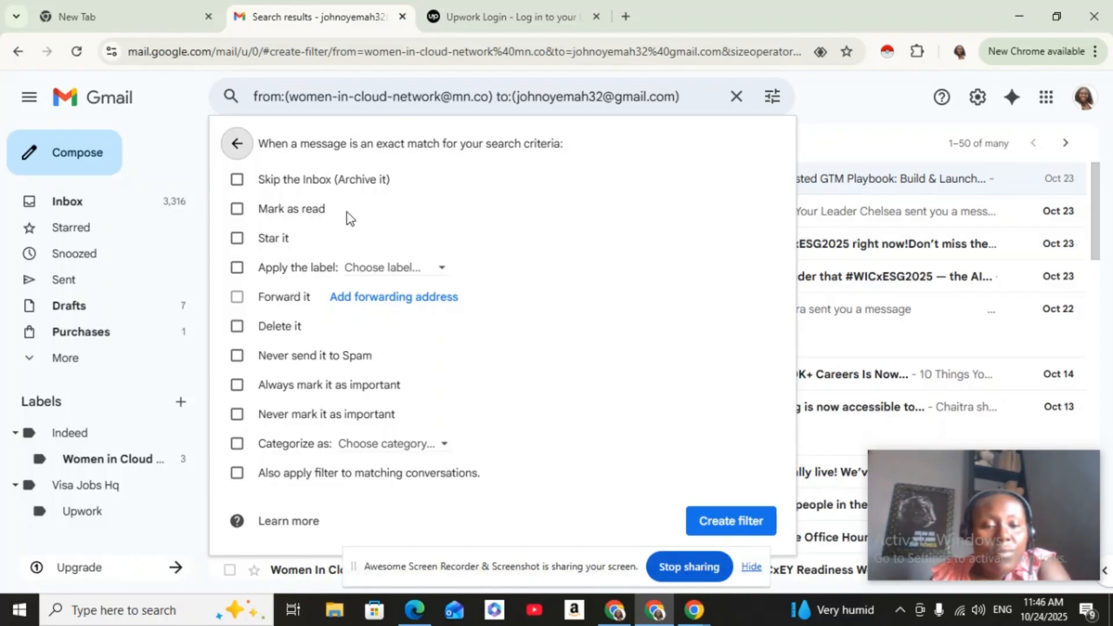
pyautogui.click(237, 268)
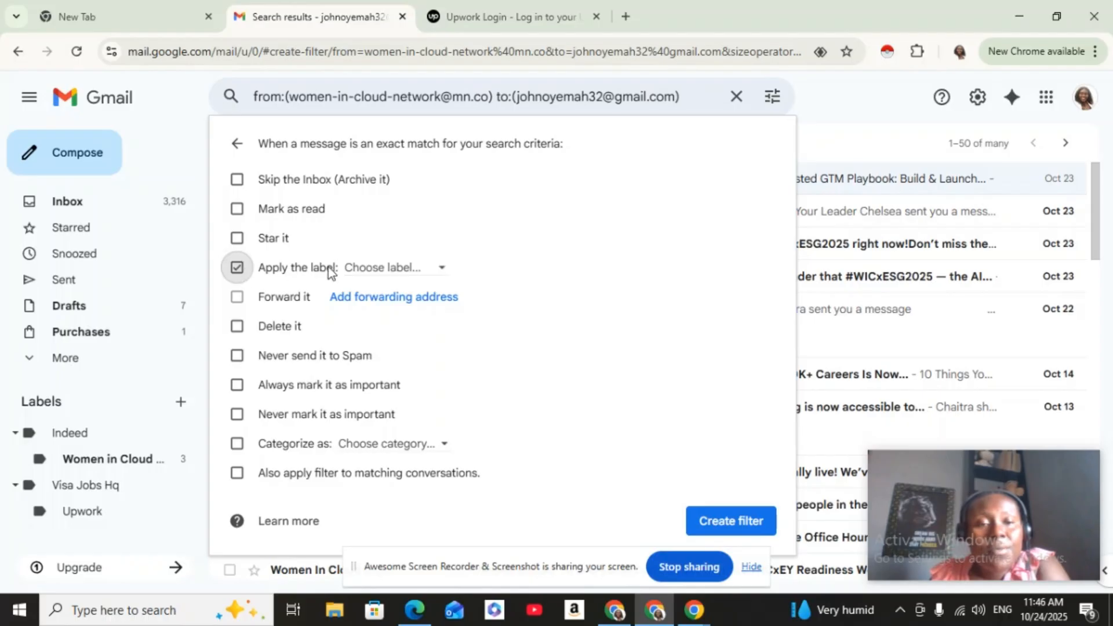
pyautogui.click(446, 273)
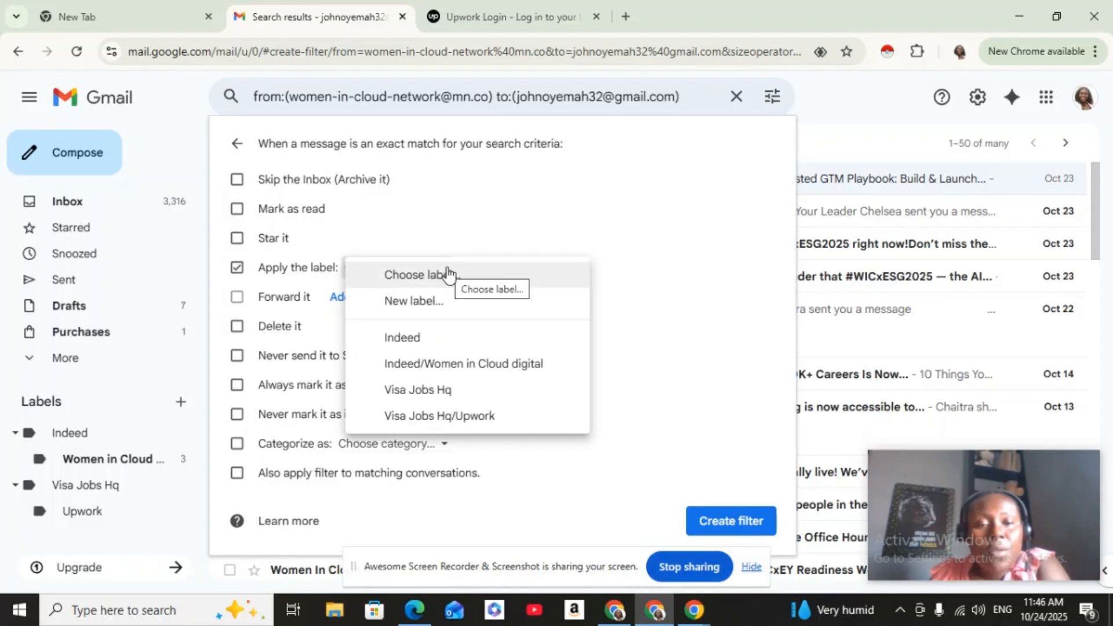
pyautogui.click(458, 365)
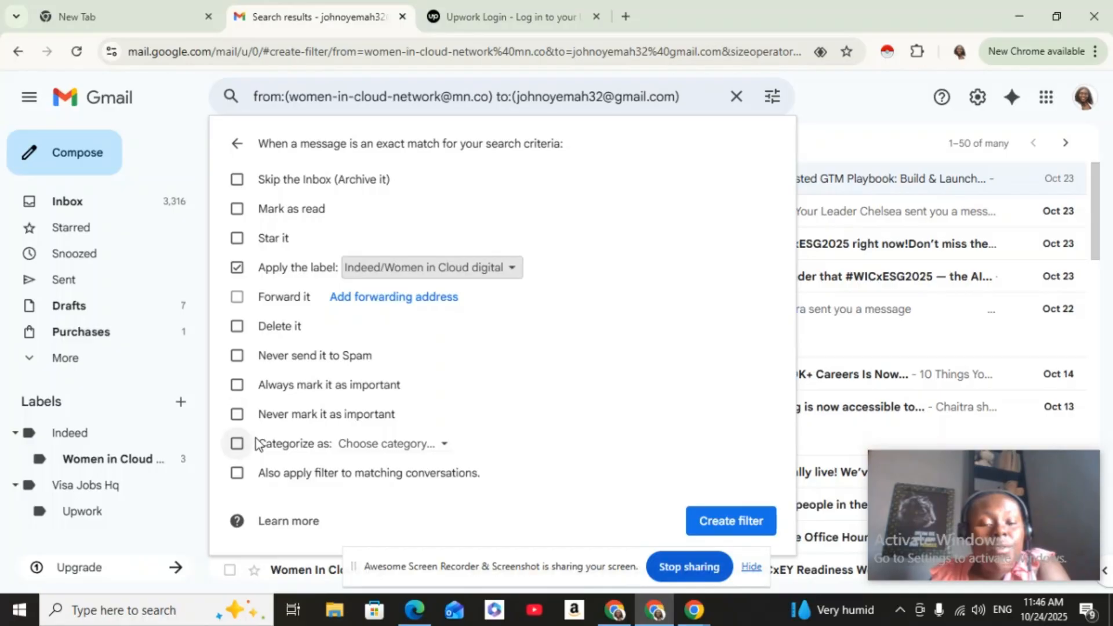
pyautogui.click(444, 450)
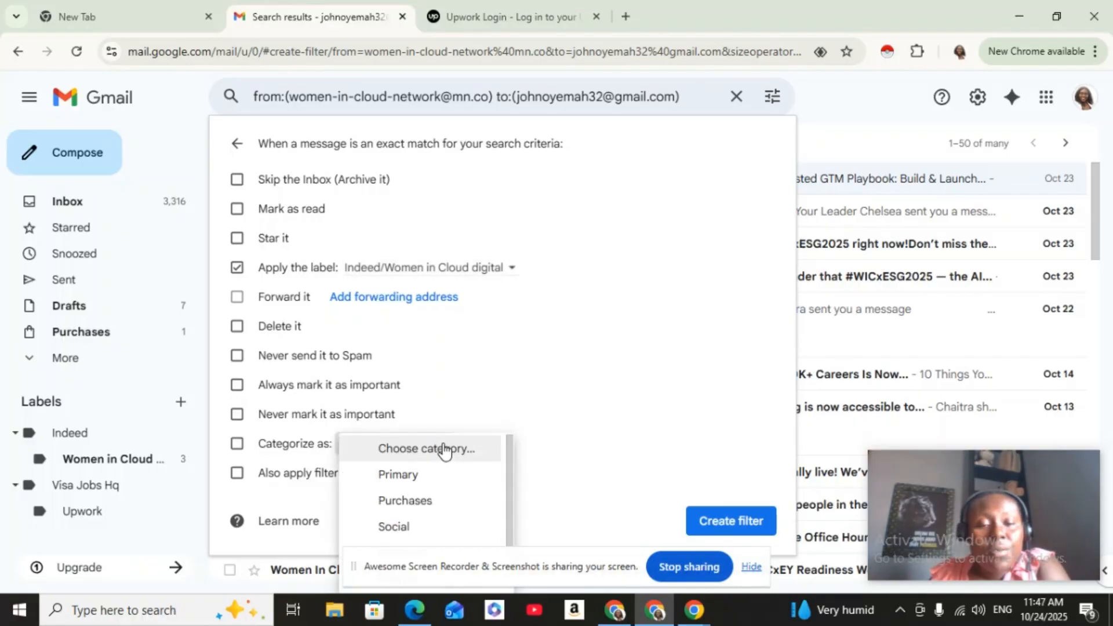
pyautogui.click(581, 448)
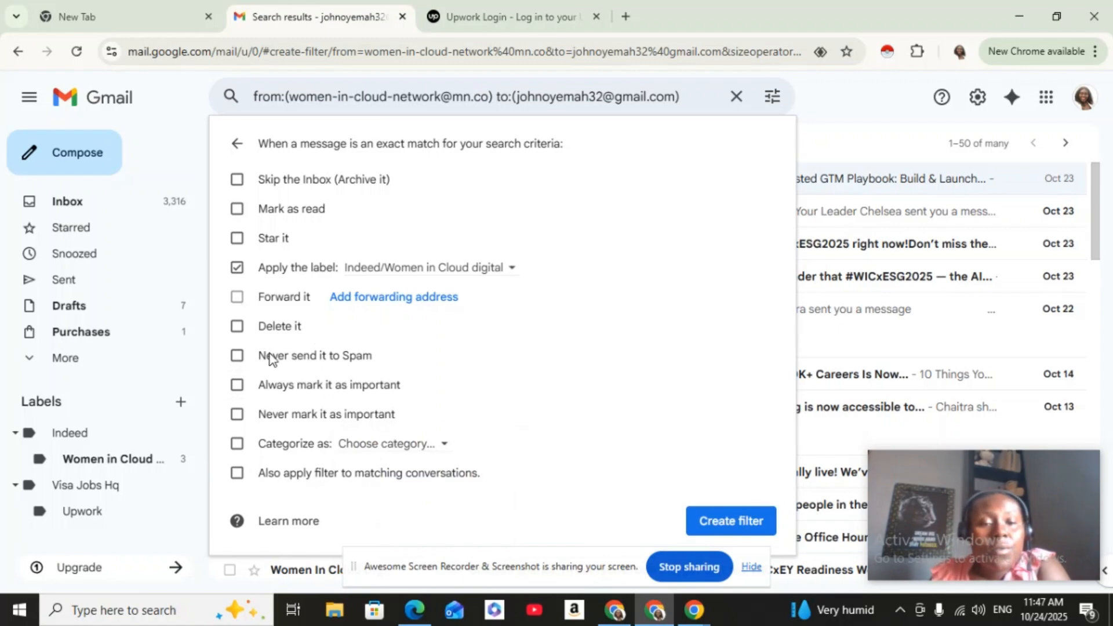
pyautogui.click(237, 356)
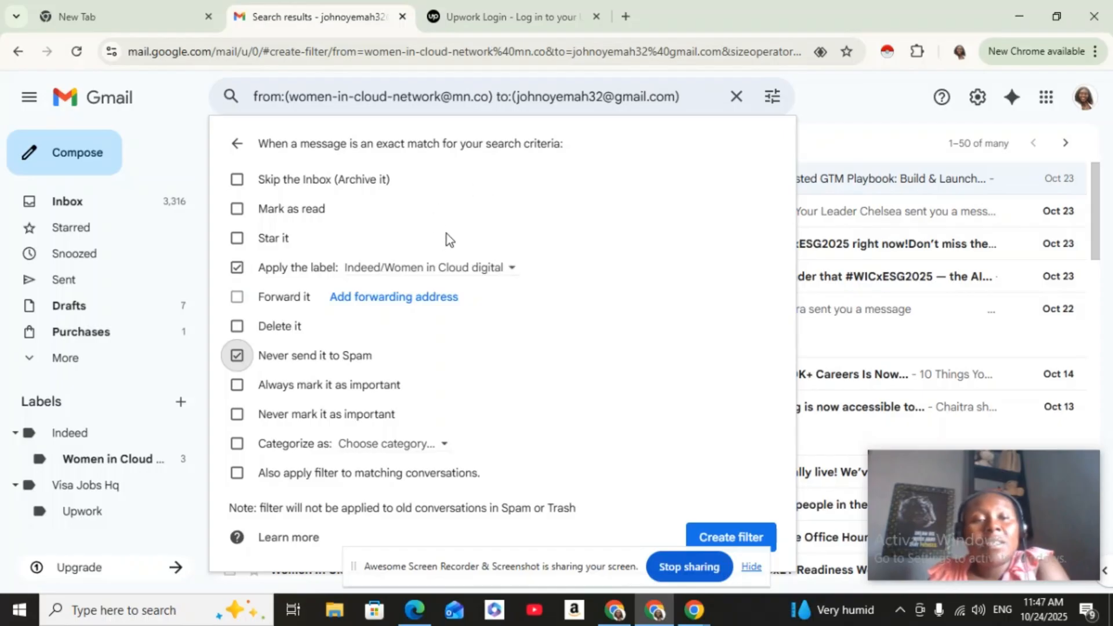
pyautogui.click(739, 543)
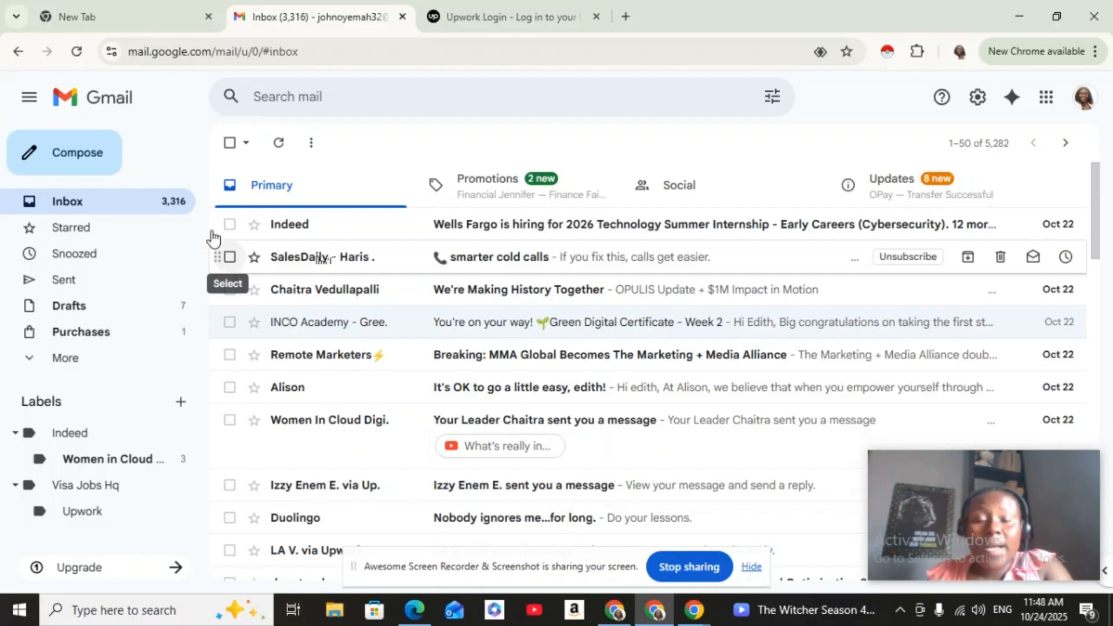
# Archive the first three Oct 22 inbox emails, from the Indeed message through "We're Making History Together".
pyautogui.click(229, 224)
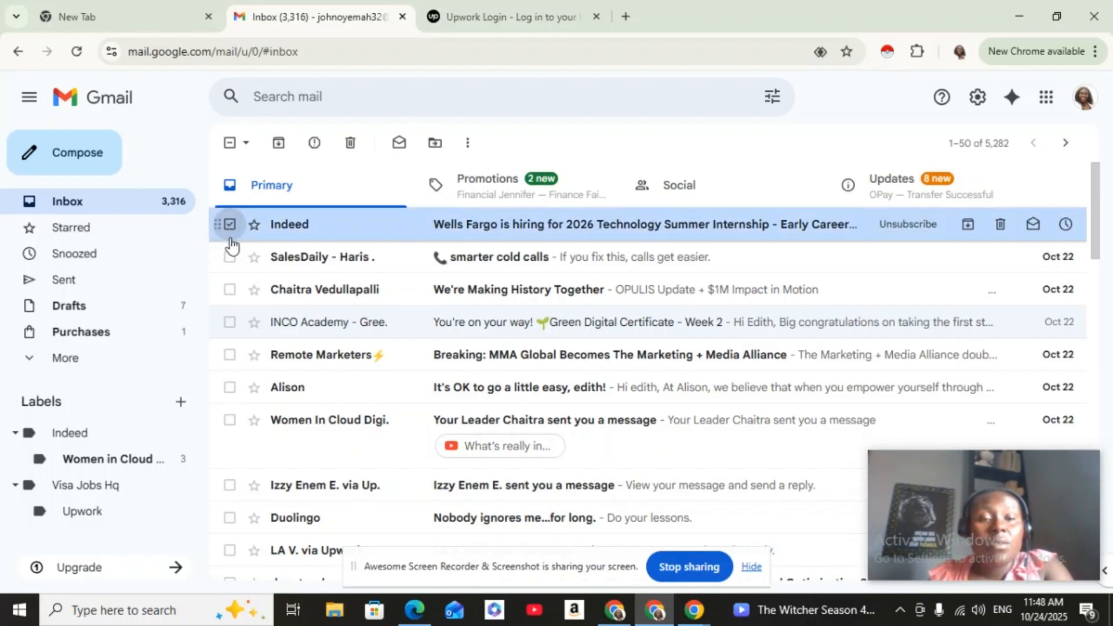
pyautogui.click(230, 258)
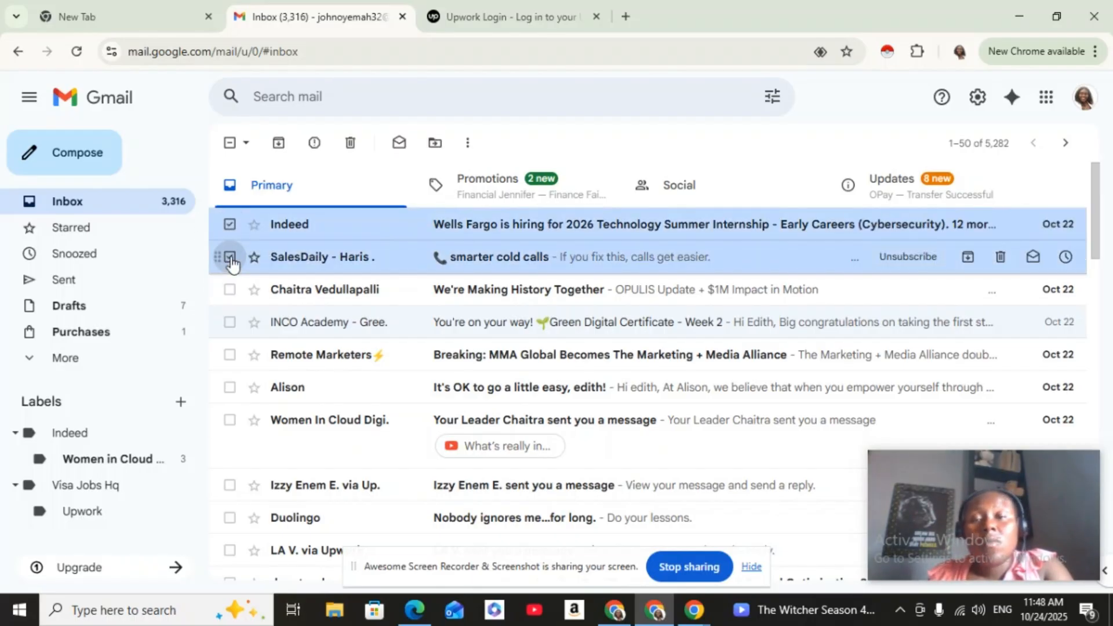
pyautogui.click(230, 293)
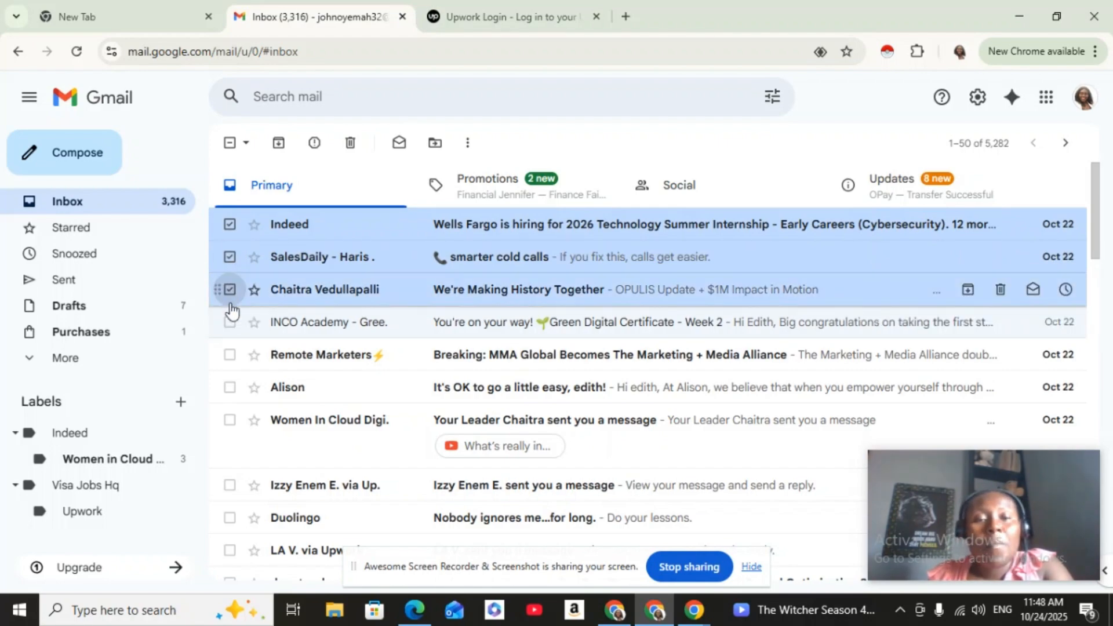
pyautogui.click(440, 148)
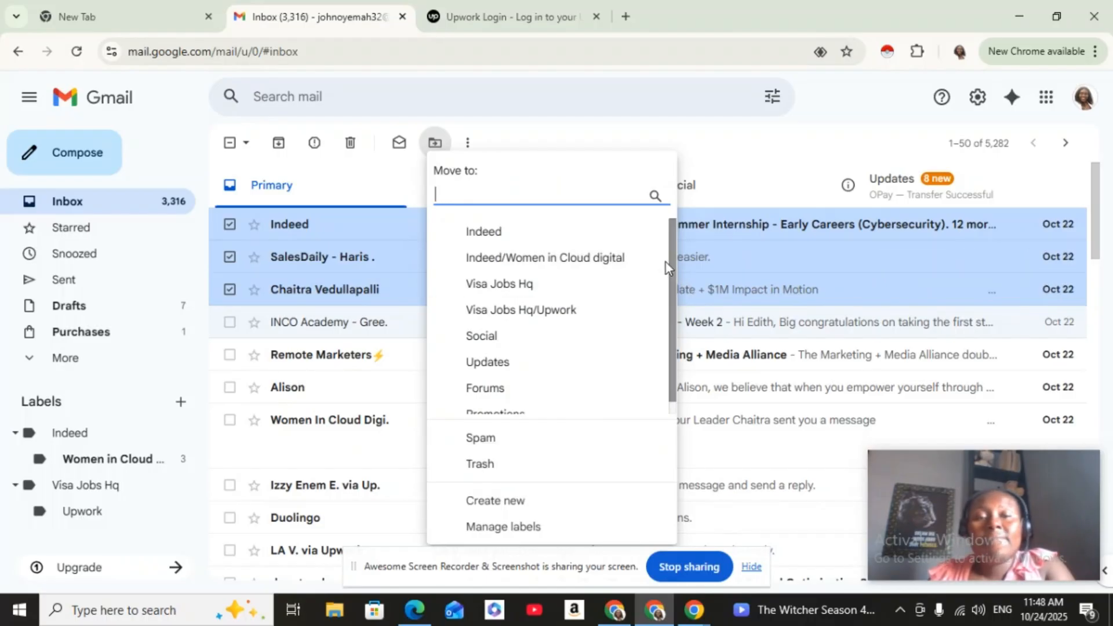
pyautogui.moveTo(670, 267); pyautogui.dragTo(669, 293)
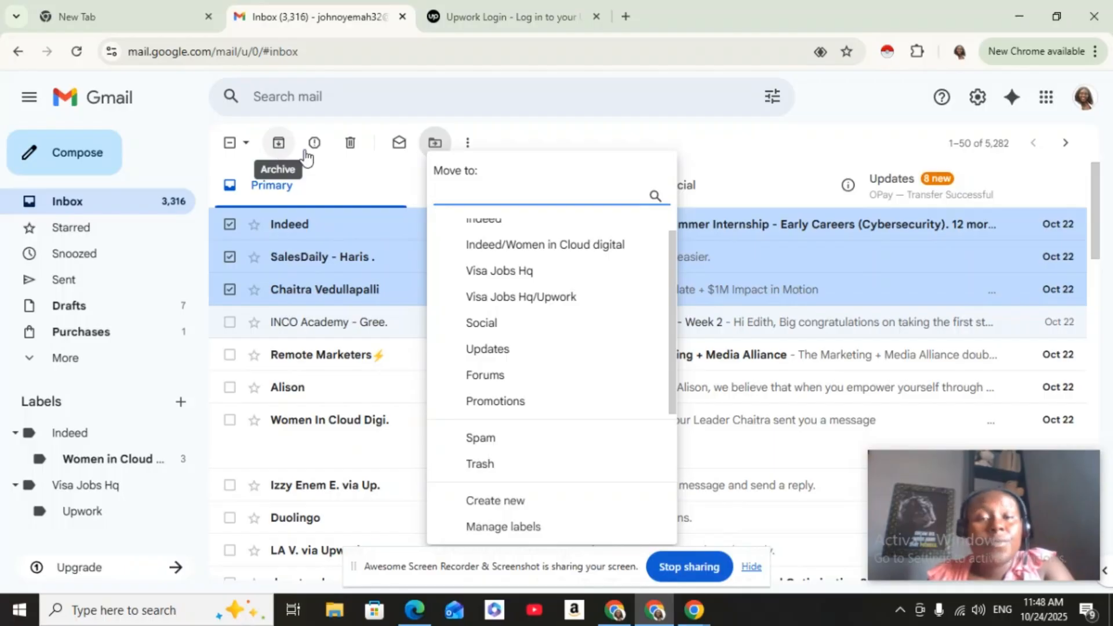
pyautogui.click(372, 199)
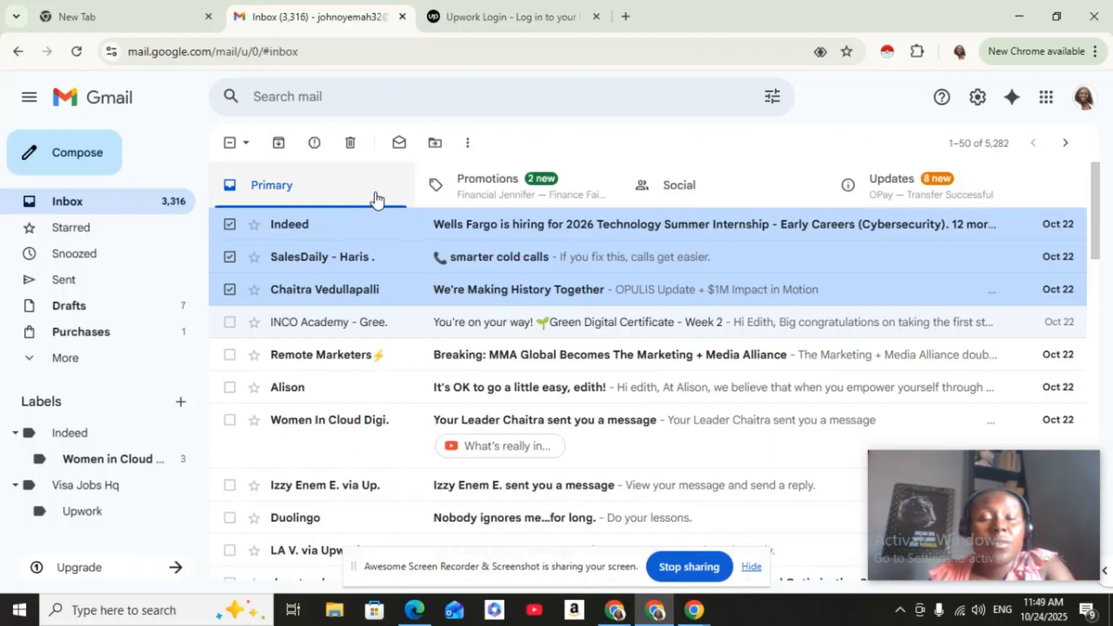
pyautogui.click(279, 145)
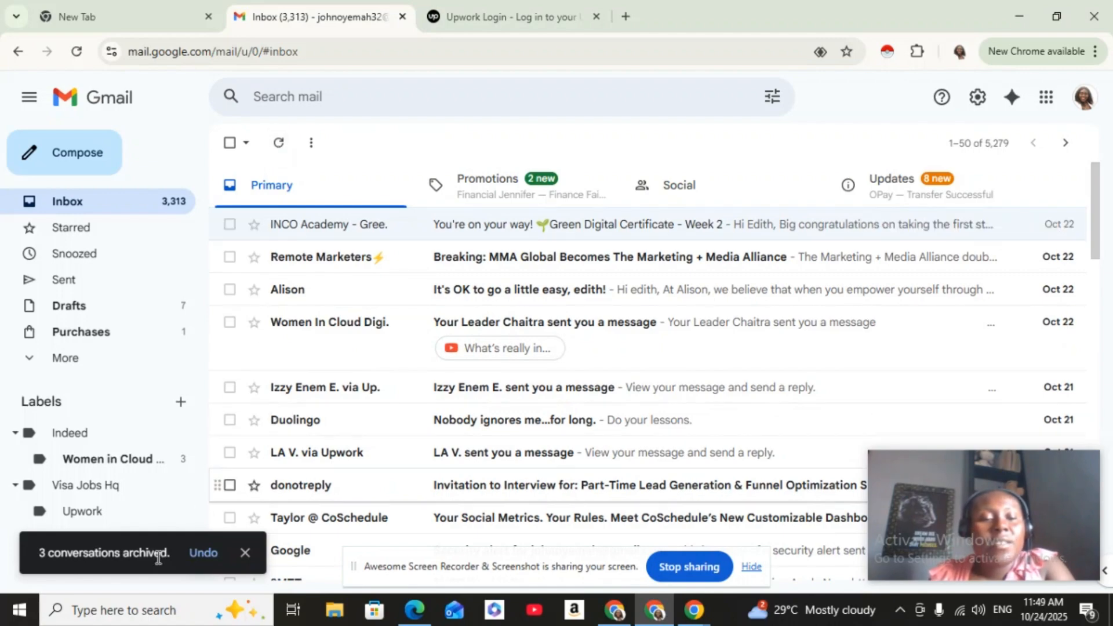
# Expand the mailbox folder list to show the additional folders and label management options.
pyautogui.click(48, 370)
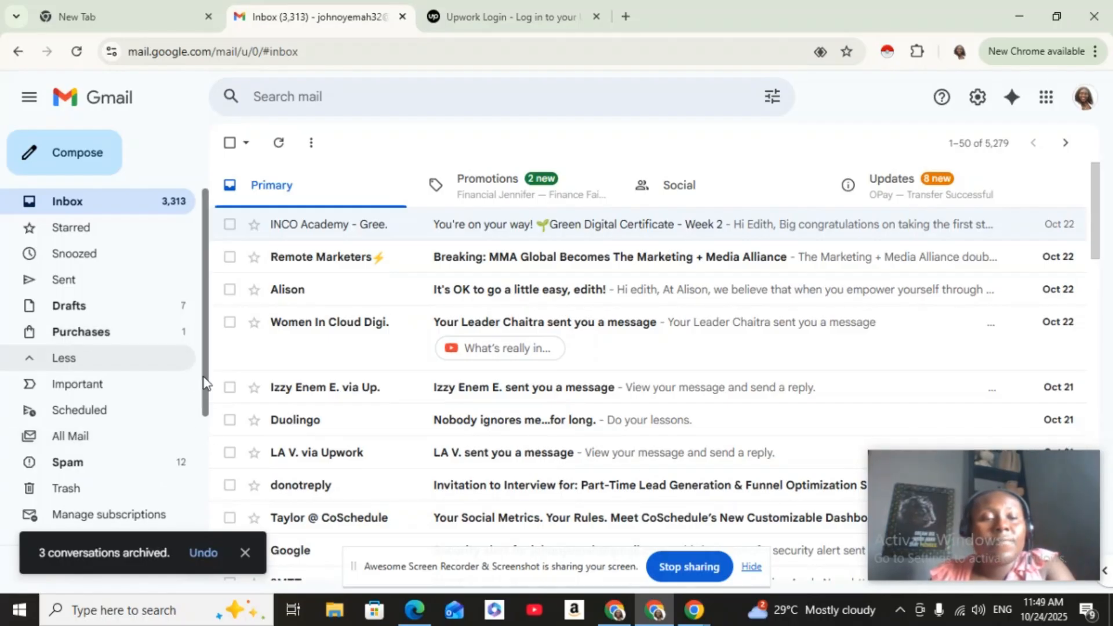
pyautogui.moveTo(203, 385); pyautogui.dragTo(207, 462)
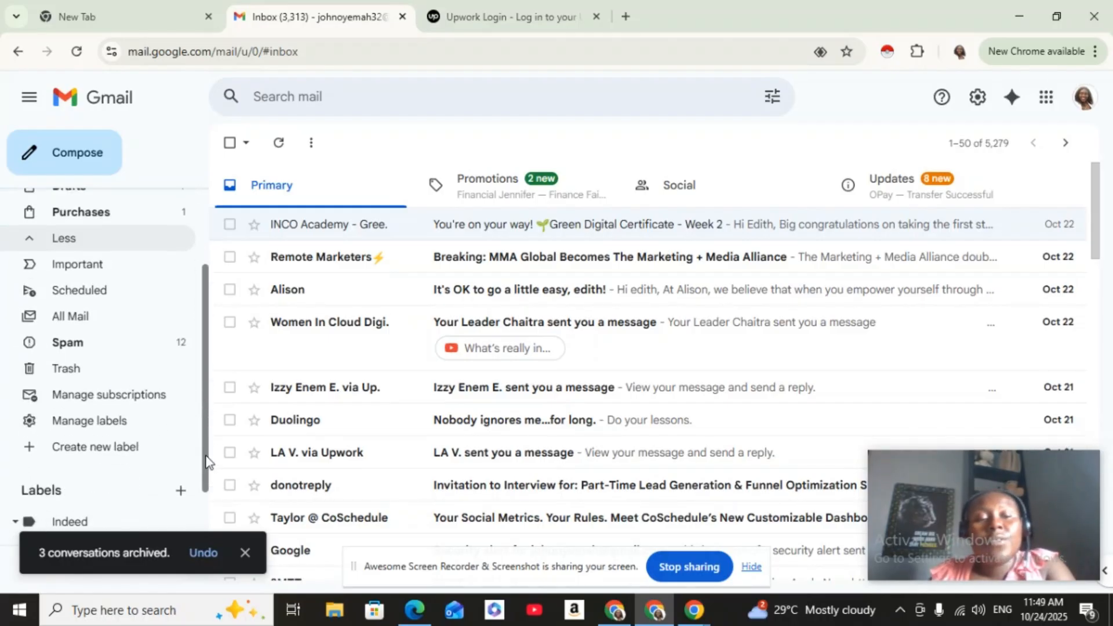